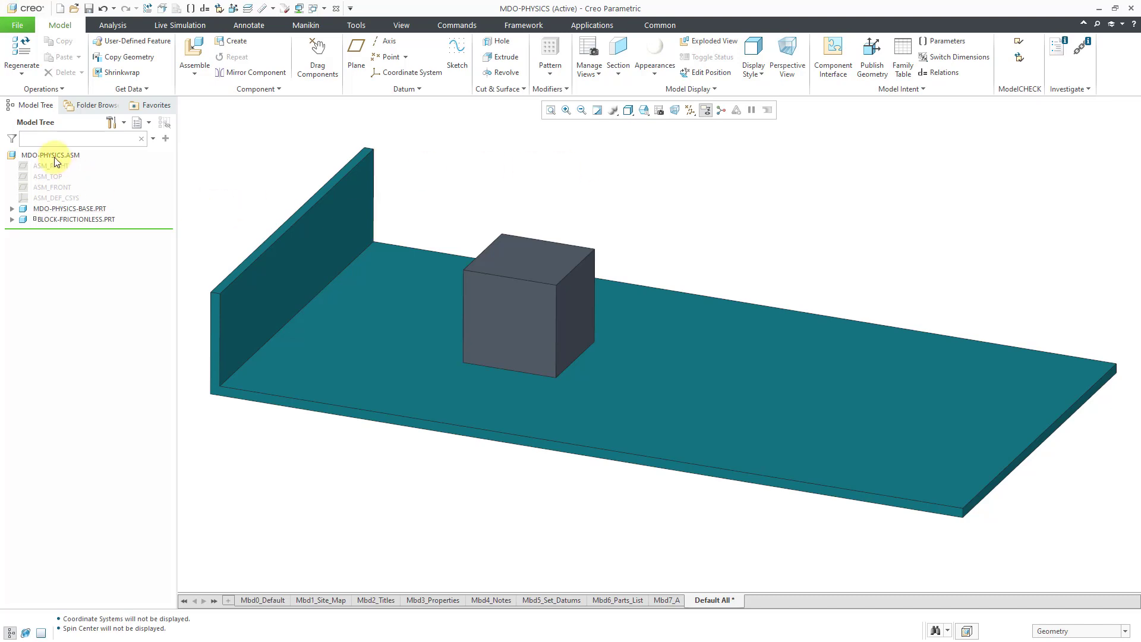
# Select the BLOCK-FRICTIONLESS part in the Model Tree to edit its placement
pyautogui.click(98, 211)
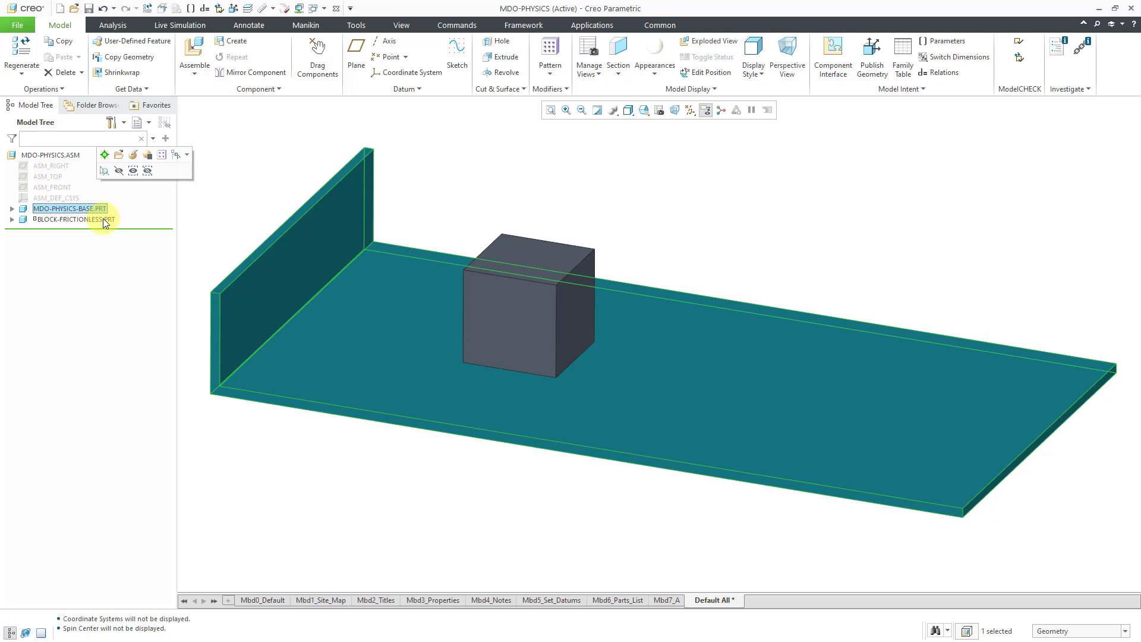
pyautogui.click(102, 219)
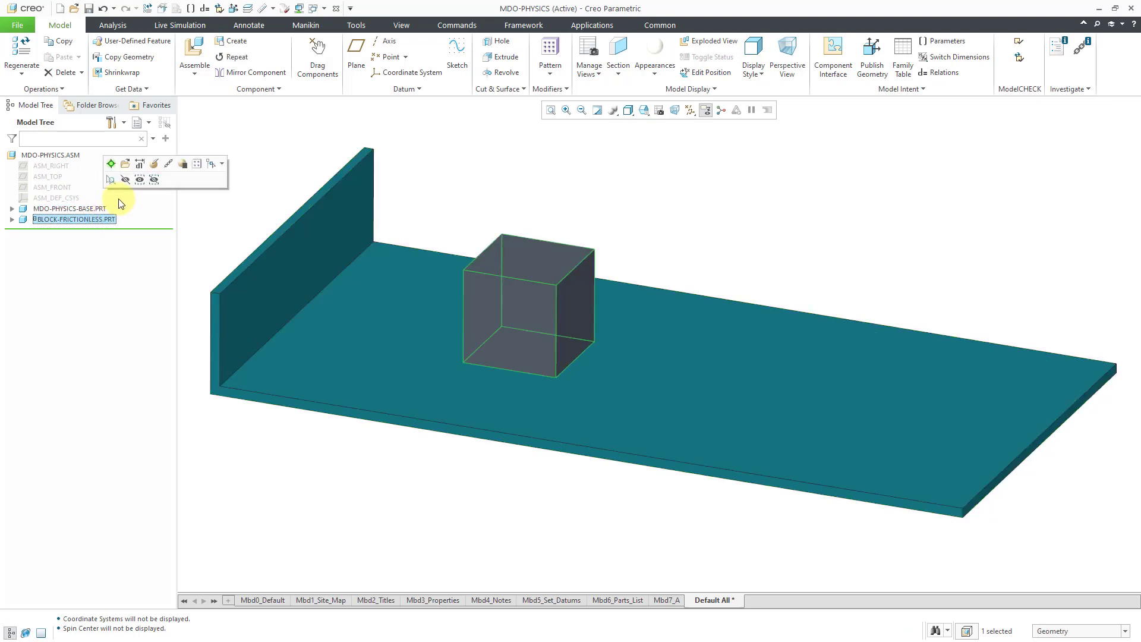
# Inspect the block's Planar translation and rotation axes, then cancel the placement edit
pyautogui.click(150, 175)
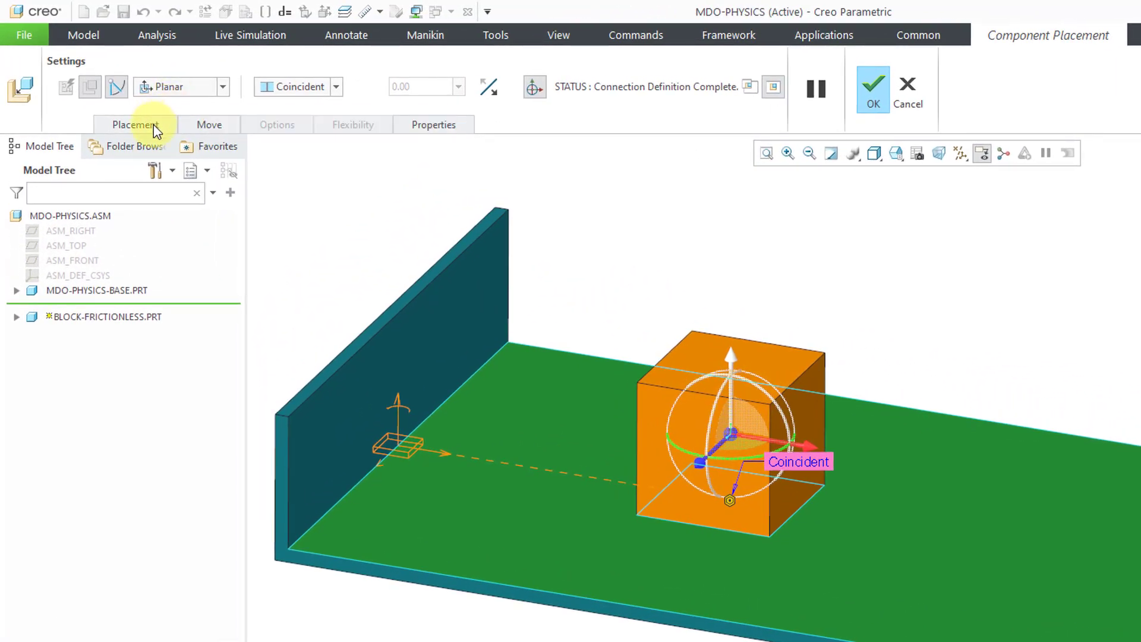
pyautogui.click(153, 124)
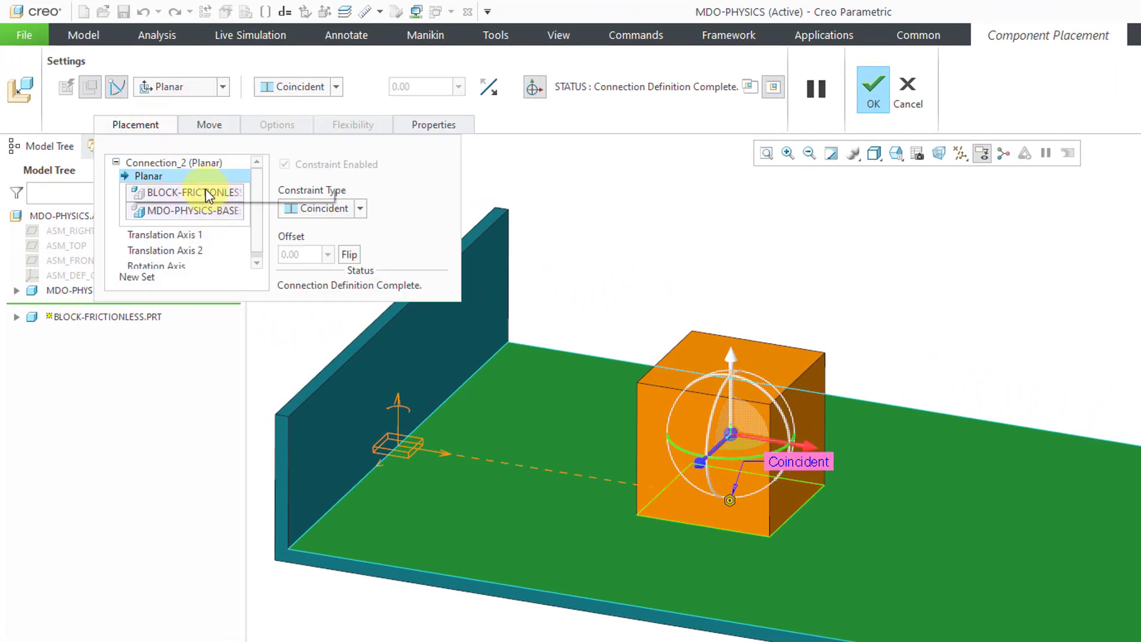
pyautogui.click(188, 236)
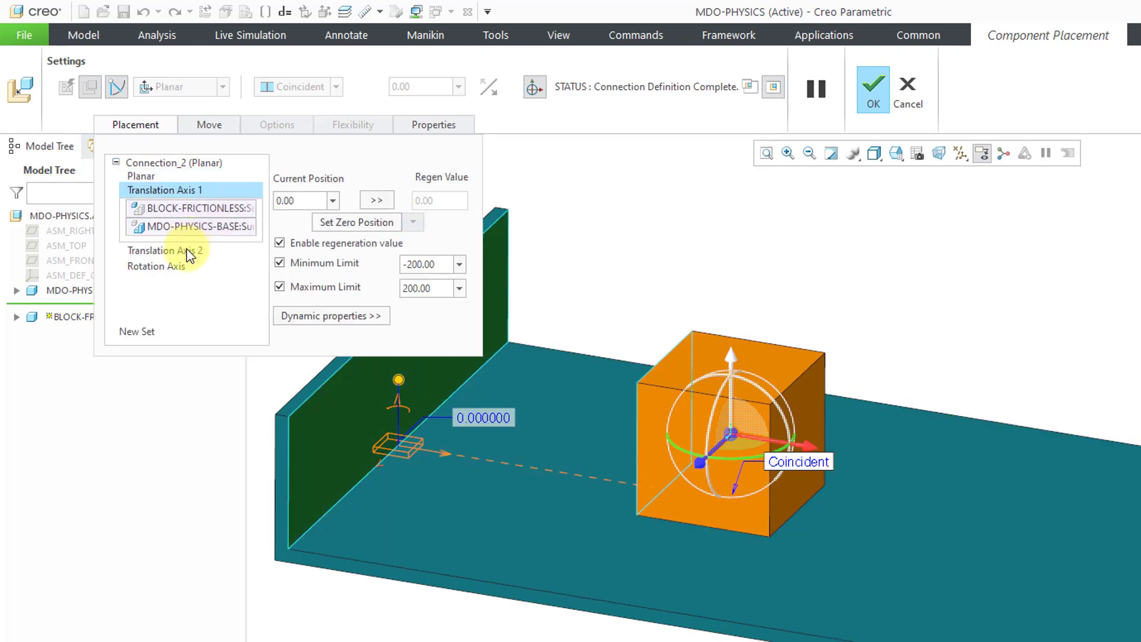
pyautogui.click(189, 253)
pyautogui.click(172, 265)
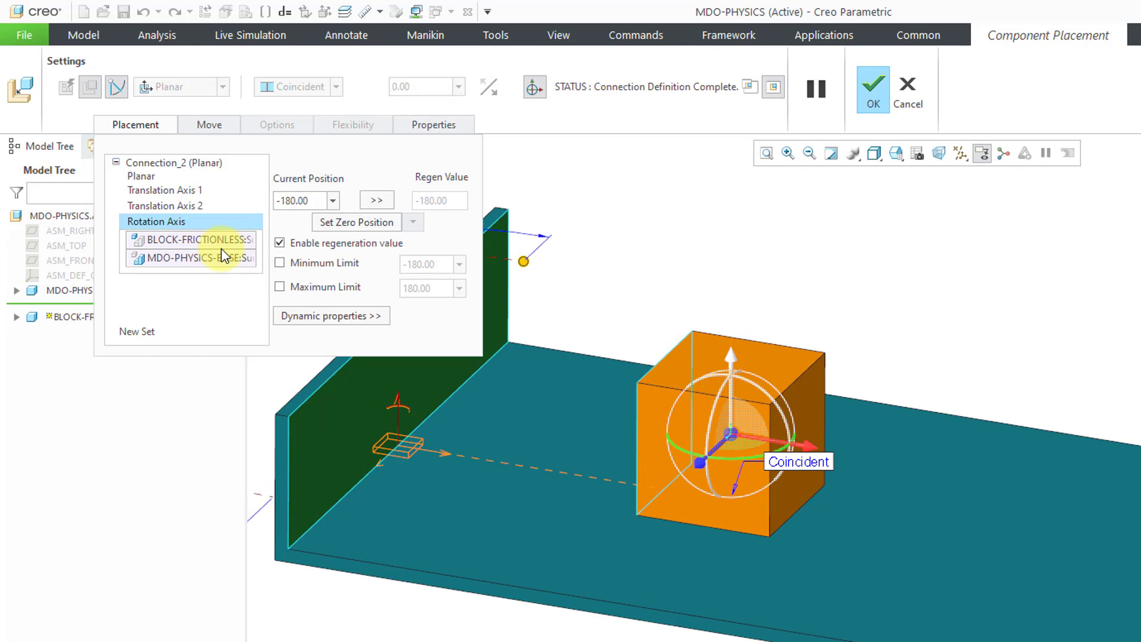
pyautogui.click(908, 92)
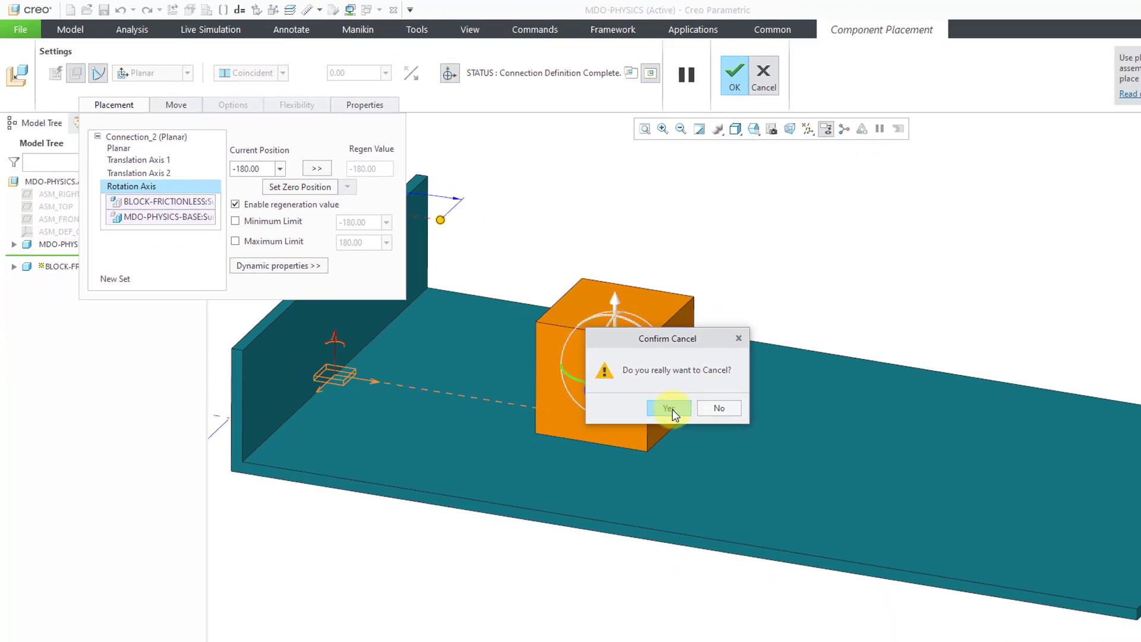
pyautogui.click(794, 485)
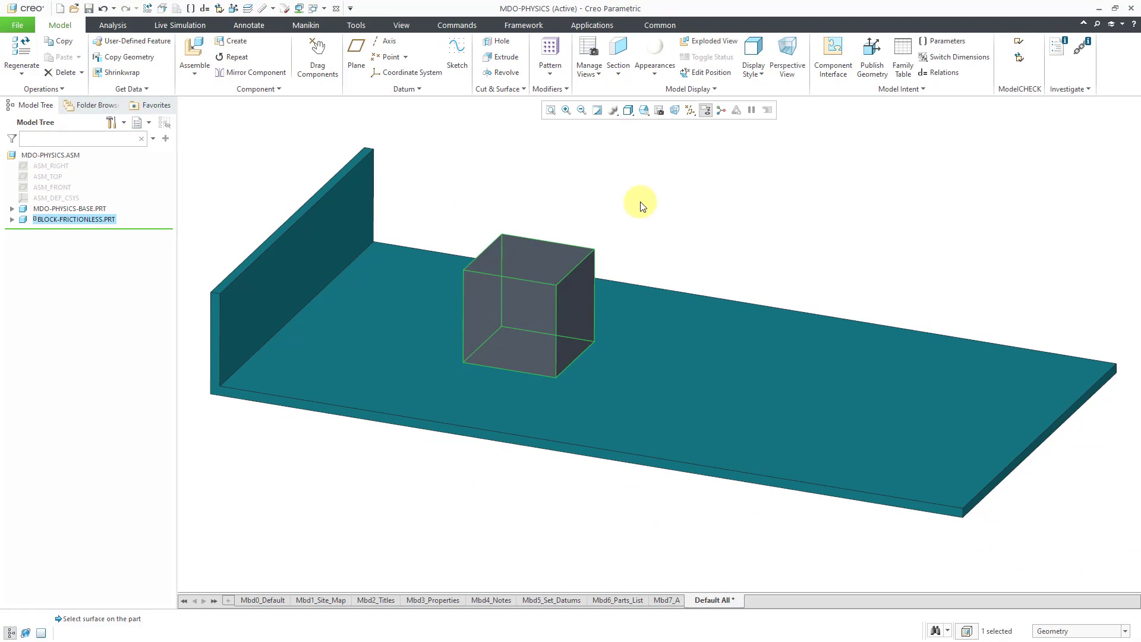
# Capture the block's current position in Drag Components as a snapshot named START
pyautogui.click(642, 206)
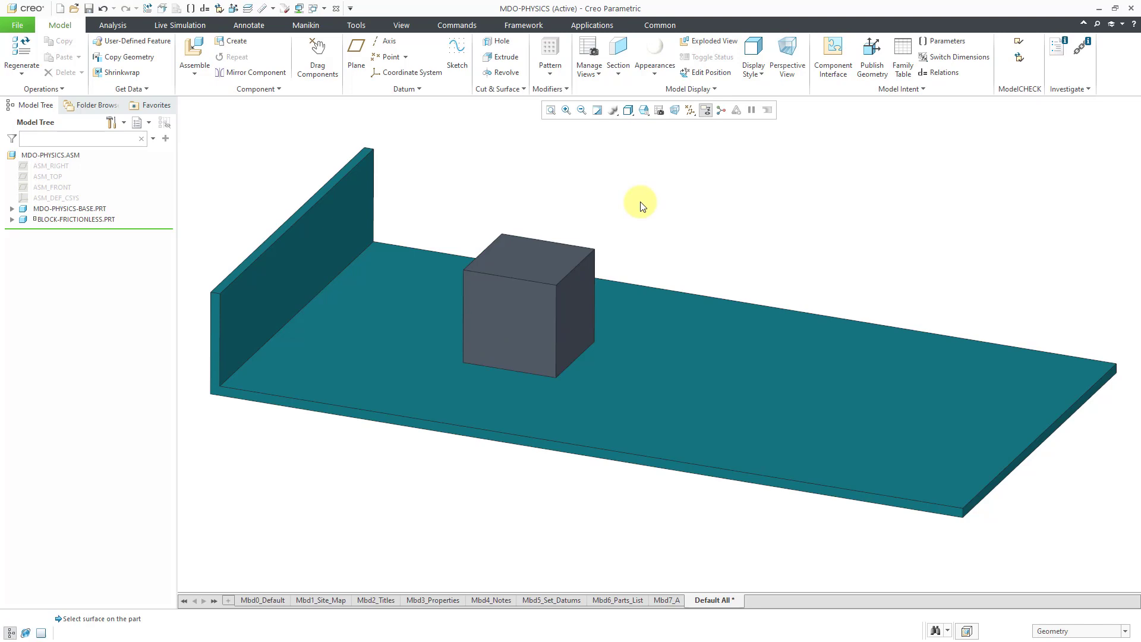
pyautogui.click(322, 69)
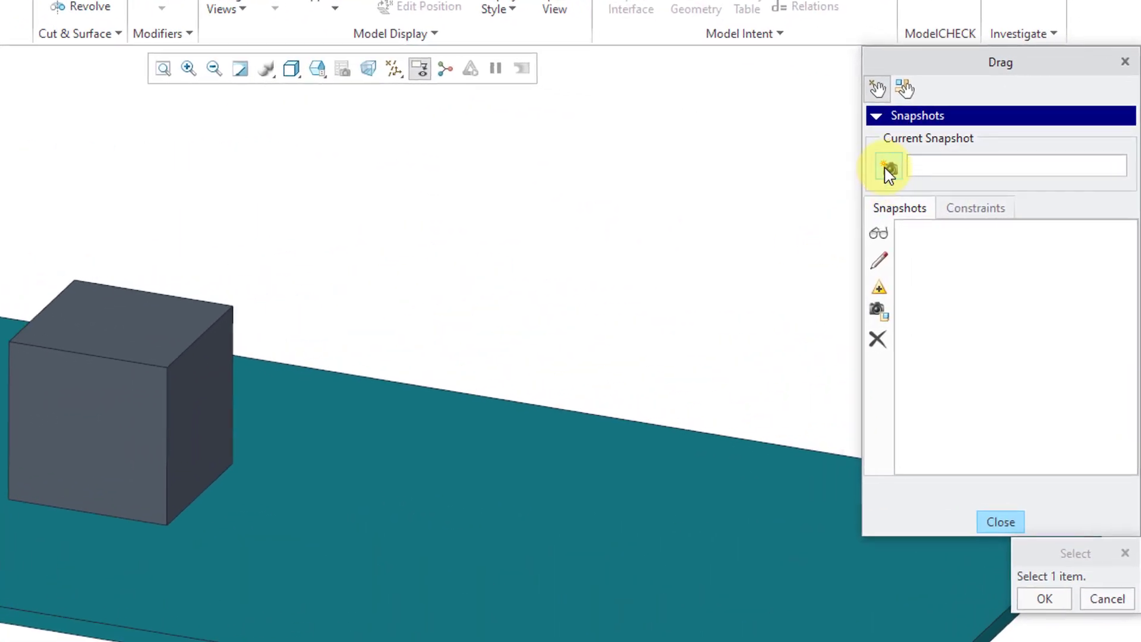
pyautogui.click(890, 173)
pyautogui.doubleClick(981, 167)
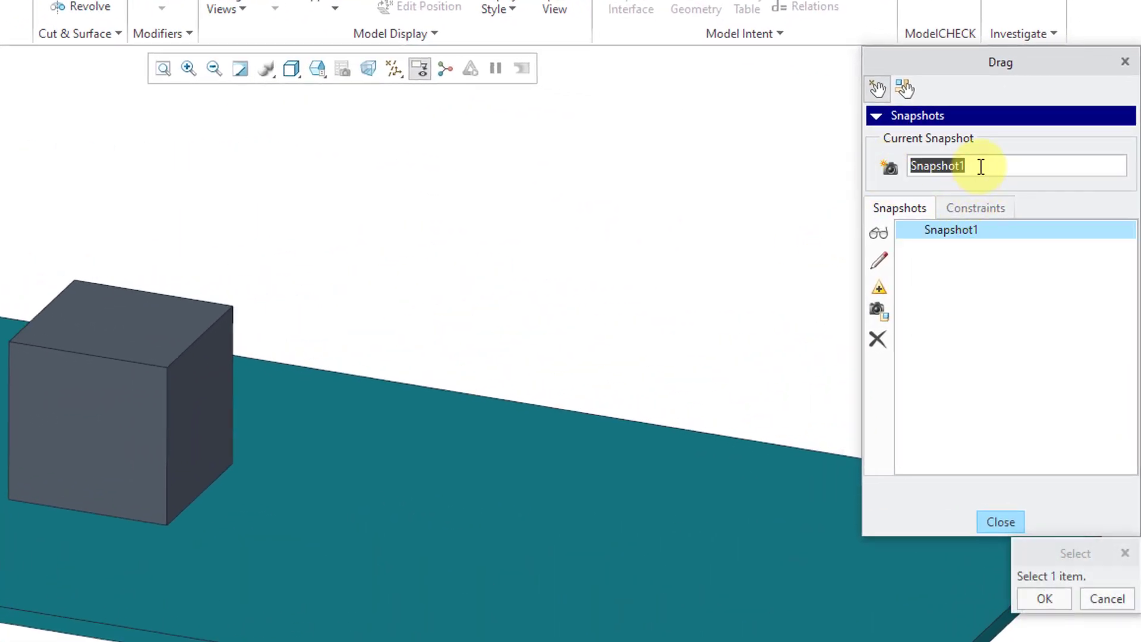
pyautogui.write('START')
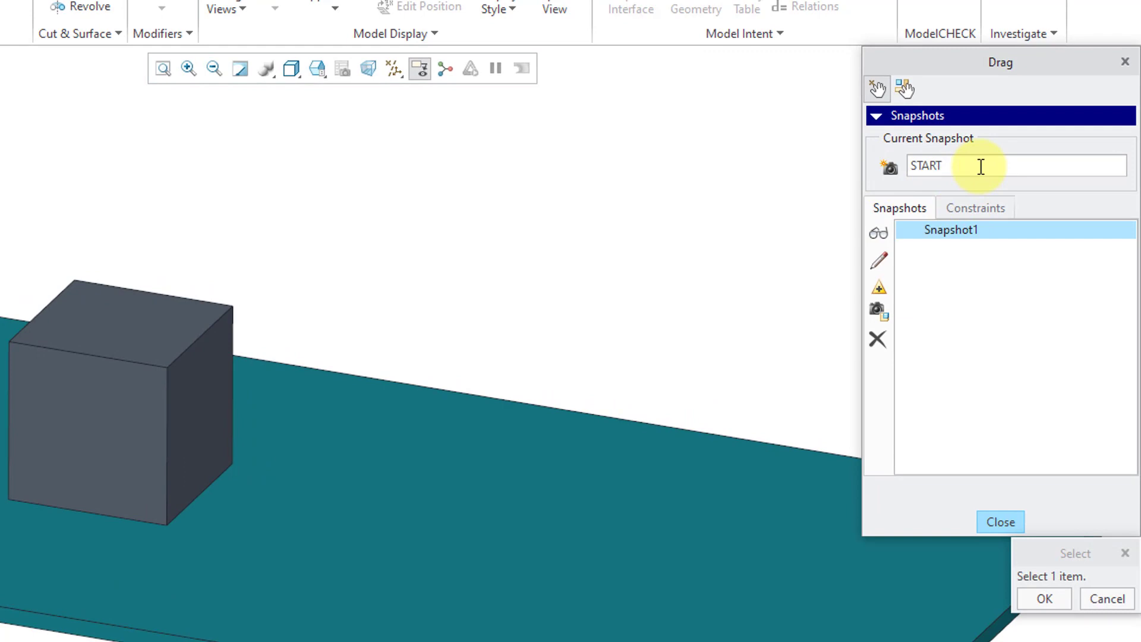
pyautogui.press('Return')
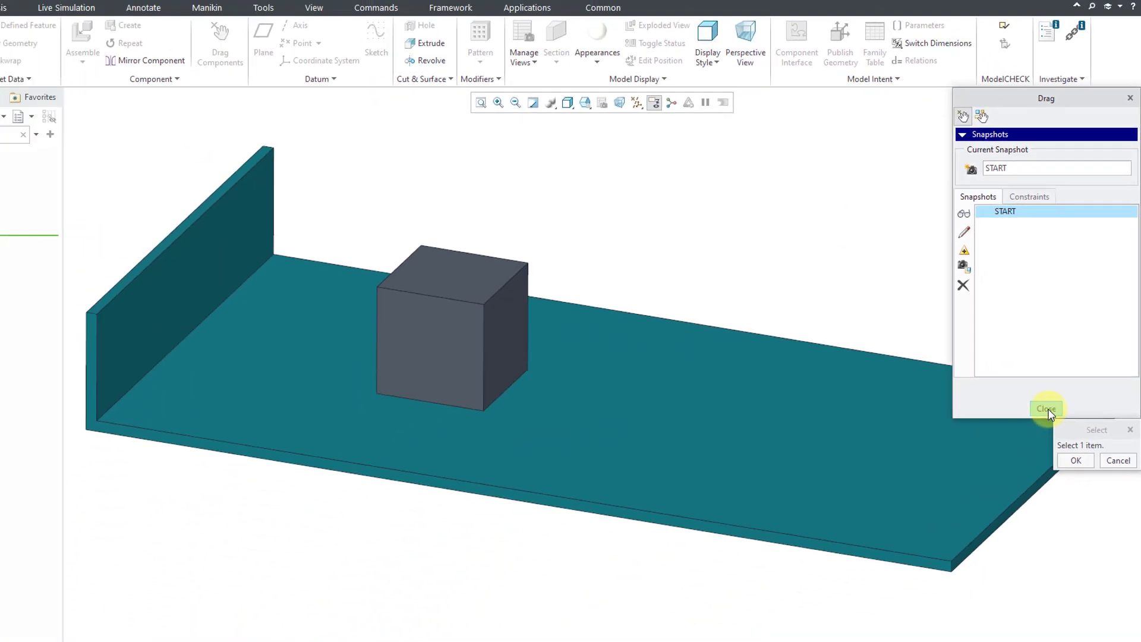
pyautogui.click(1046, 409)
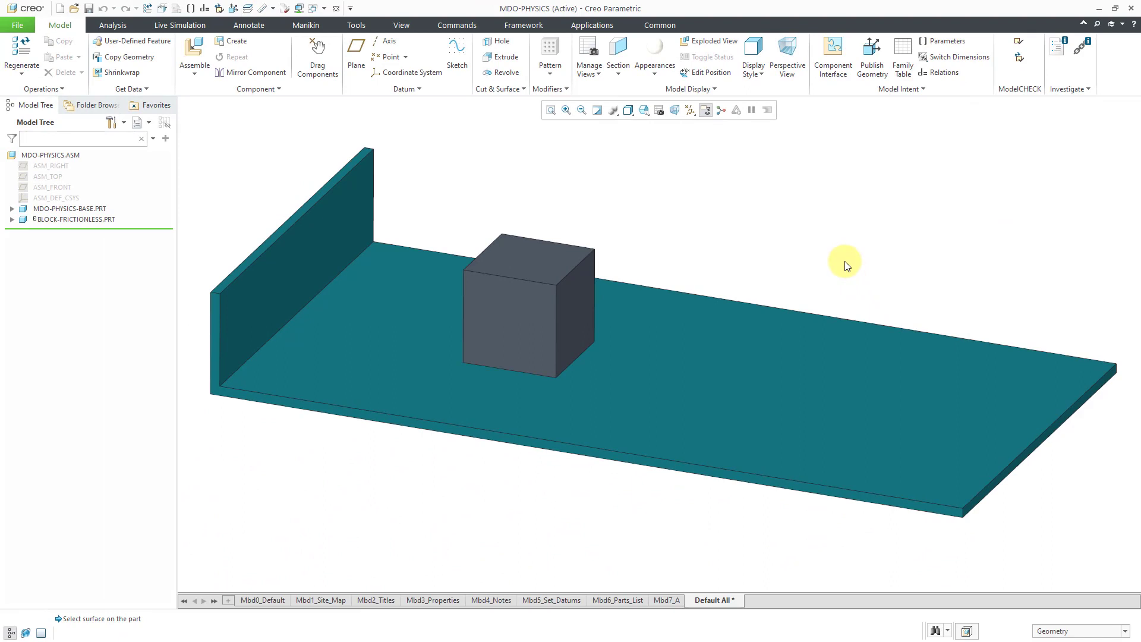
# Enter the Mechanism application from the Applications tab
pyautogui.click(598, 25)
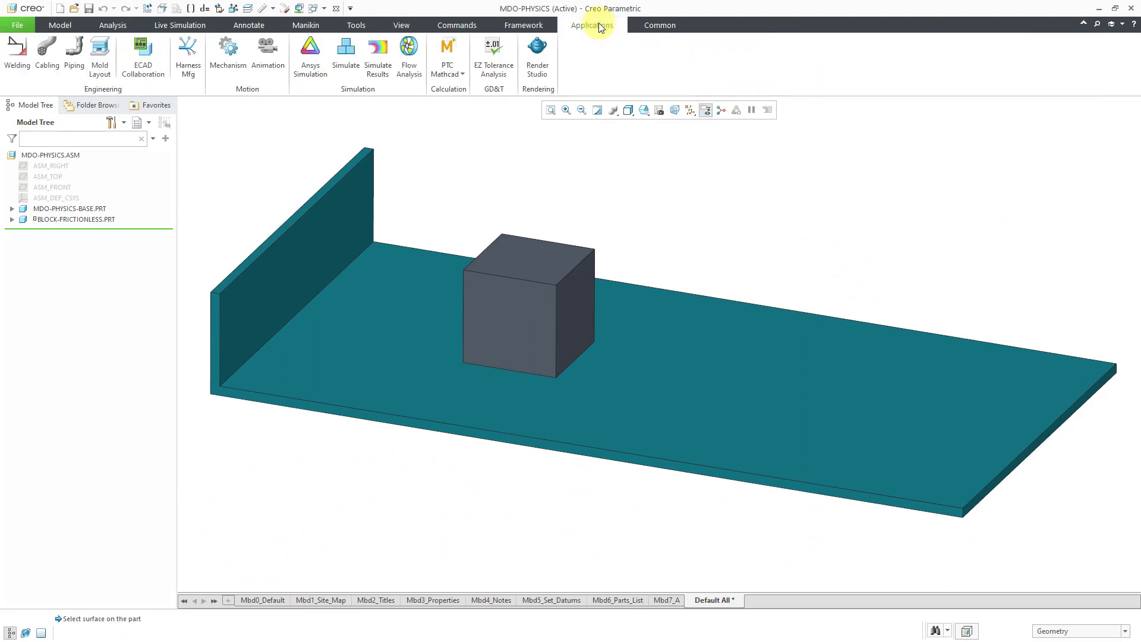
pyautogui.click(232, 54)
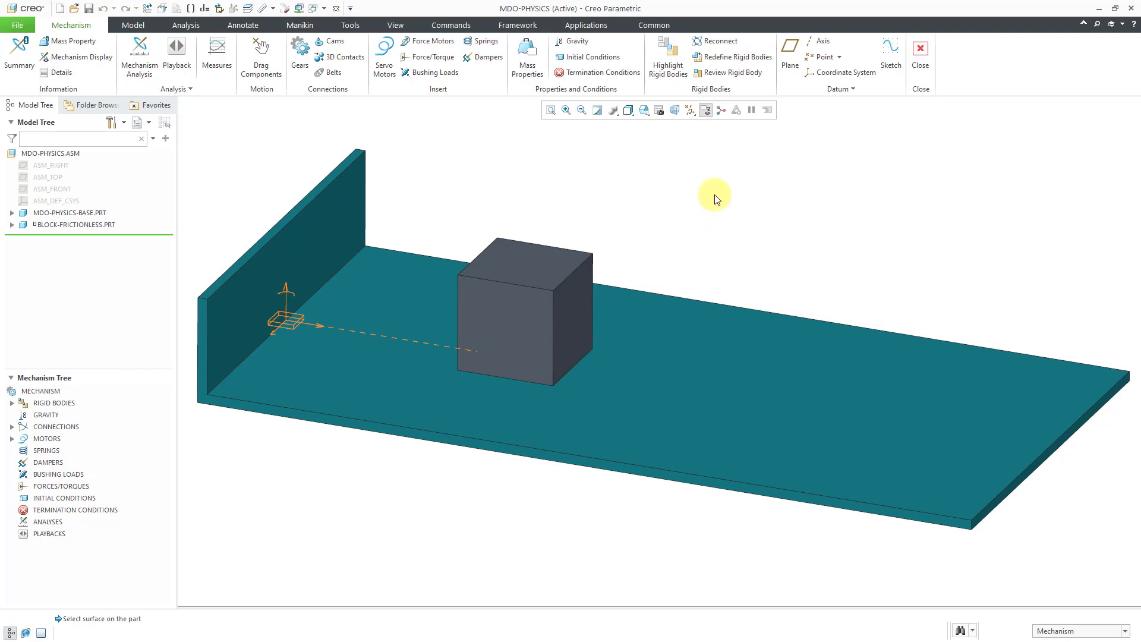
# Turn on datum point and coordinate system display in the Datum Display Filters
pyautogui.click(692, 111)
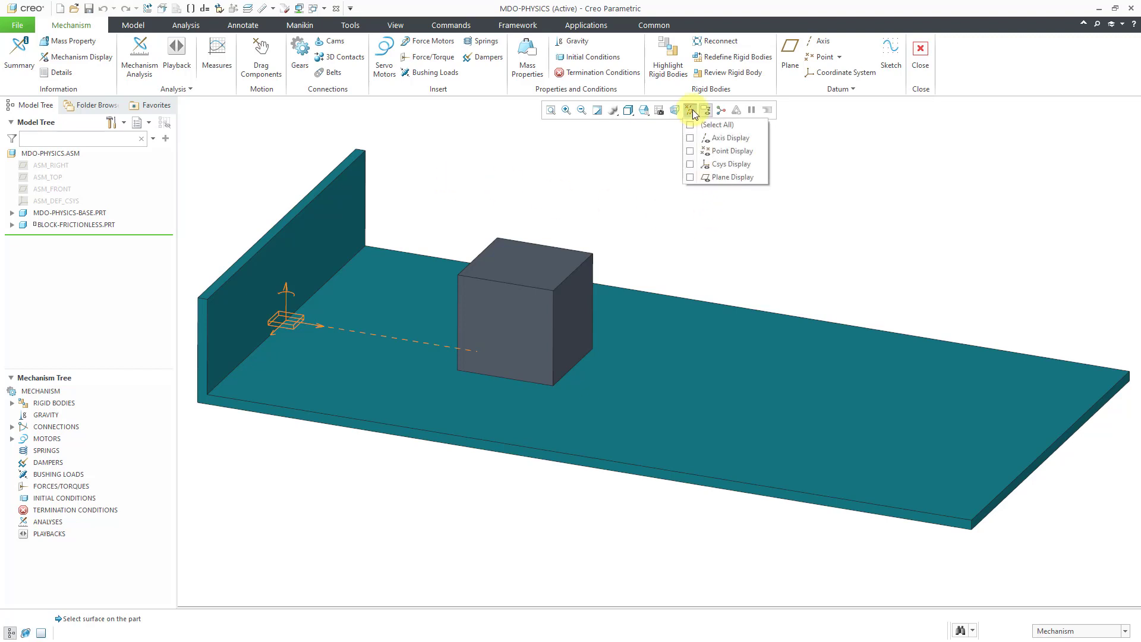
pyautogui.click(719, 153)
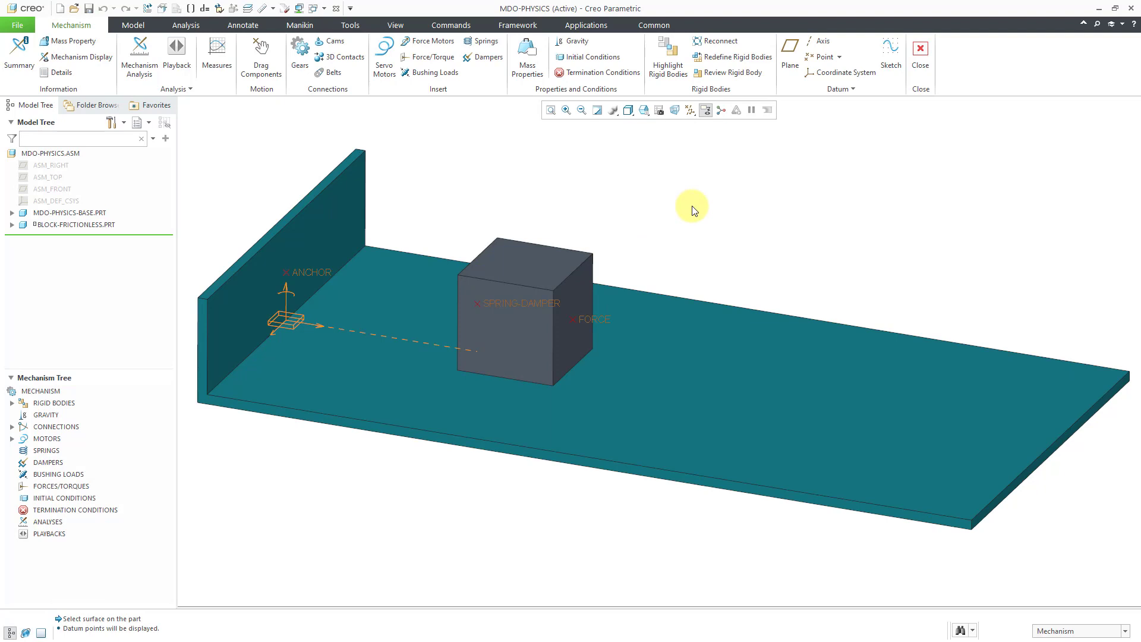
pyautogui.click(689, 110)
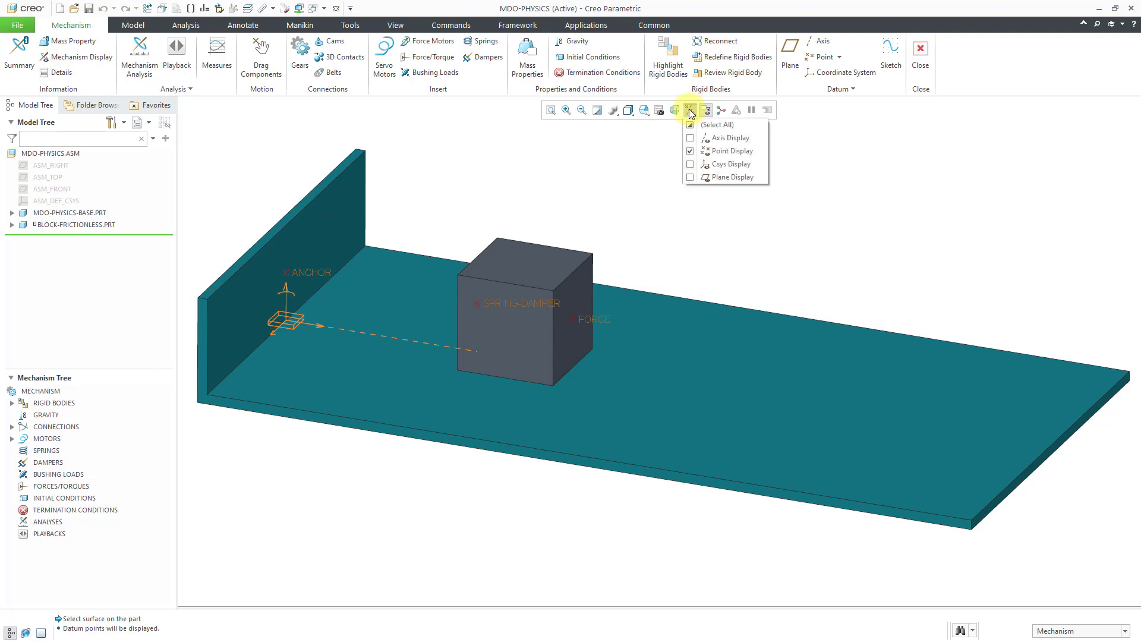
pyautogui.click(726, 168)
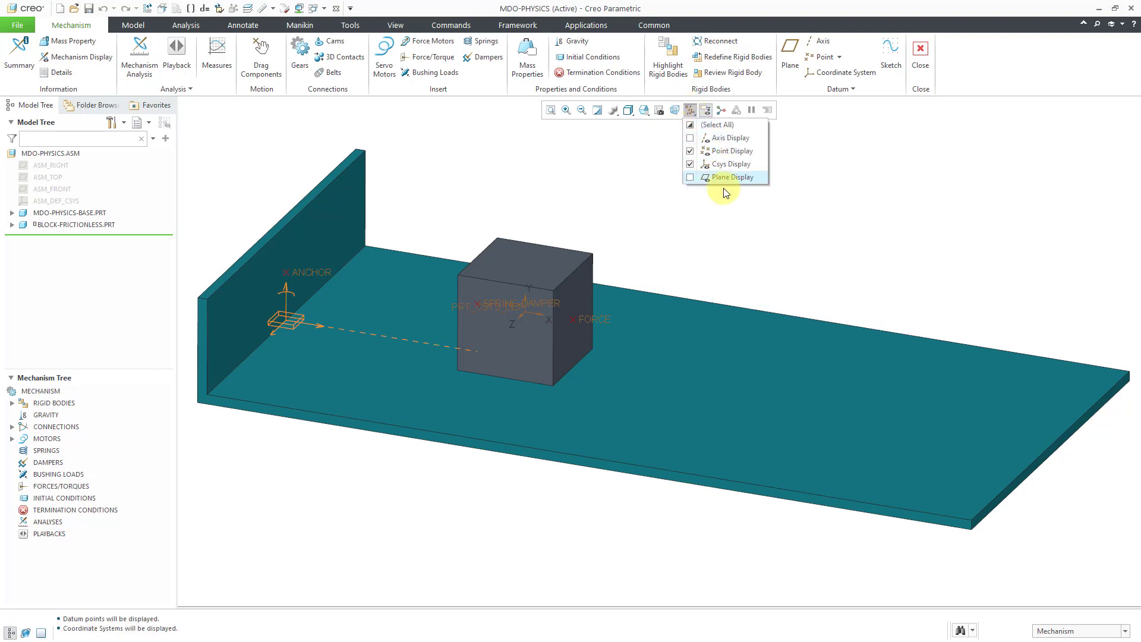
pyautogui.click(733, 237)
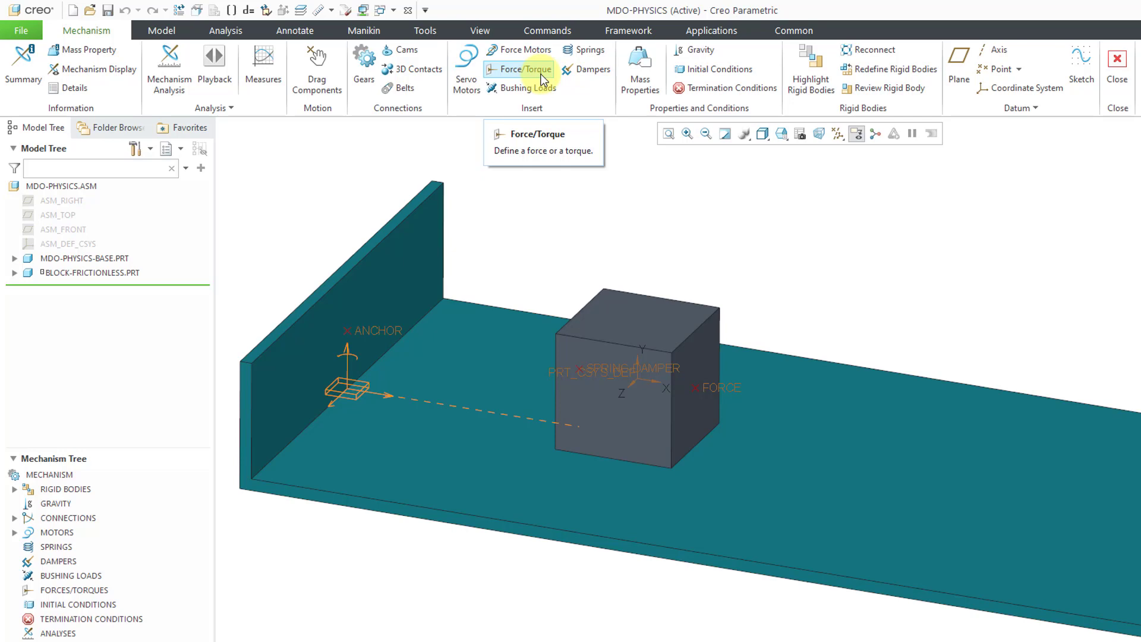
# Start a new force and apply it at the FORCE datum point
pyautogui.click(541, 76)
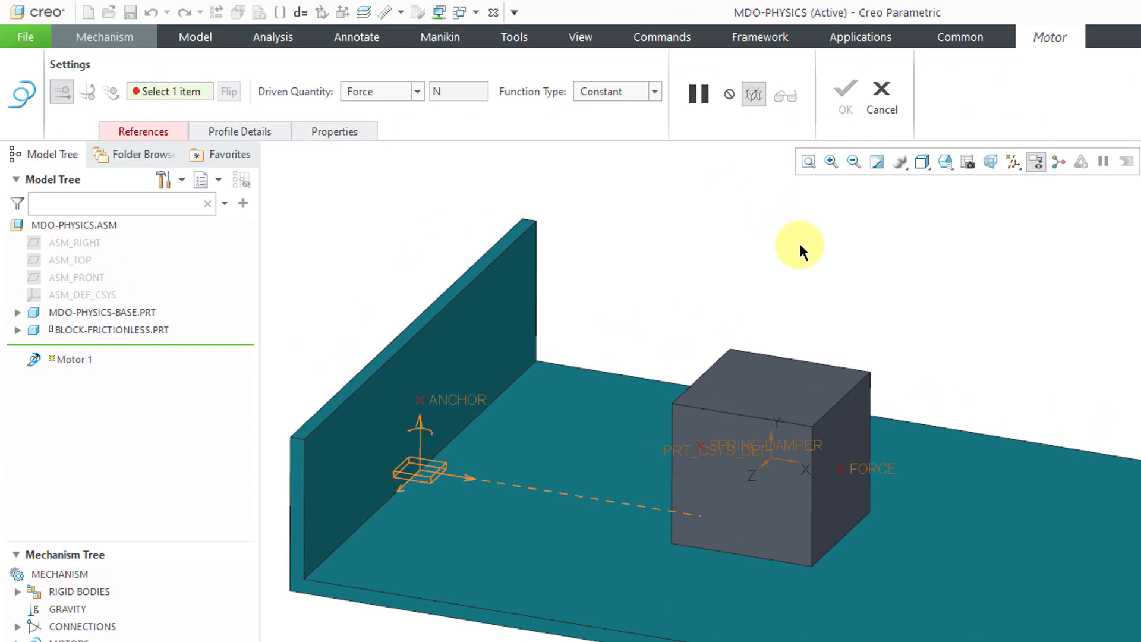
pyautogui.click(154, 131)
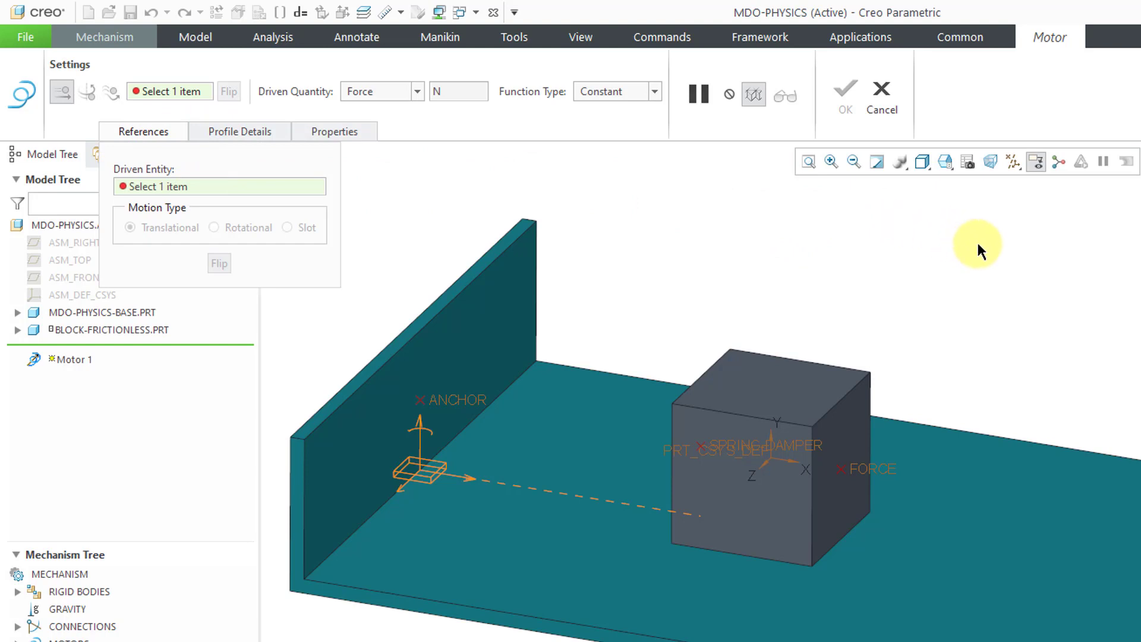
pyautogui.click(880, 473)
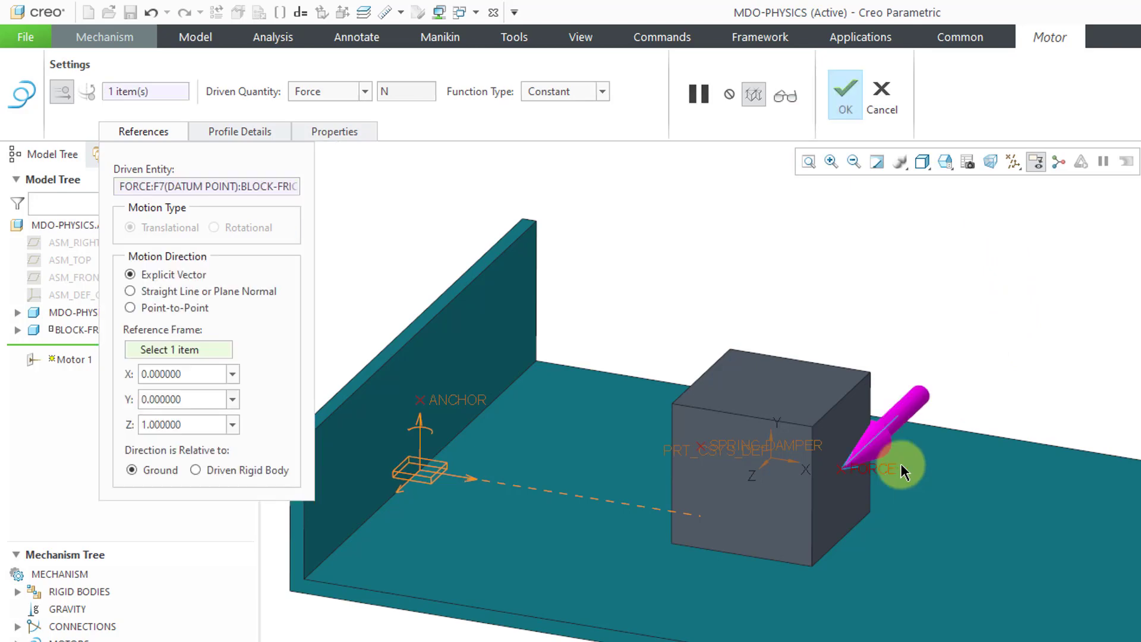
# Set the force's explicit direction vector to X 1 and Z 0
pyautogui.doubleClick(196, 424)
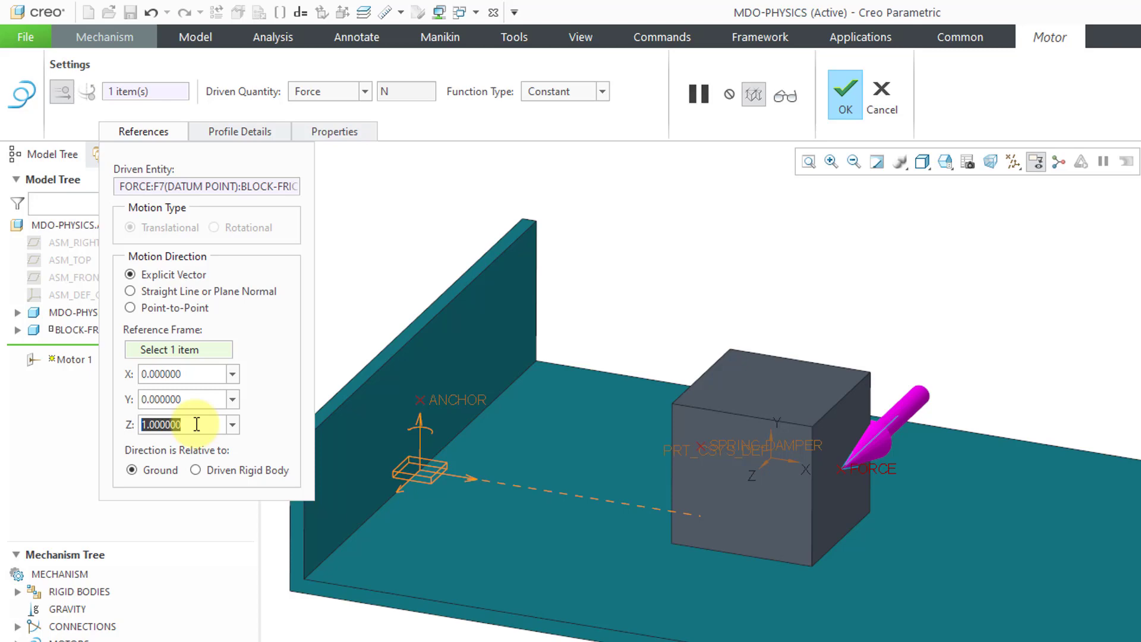
pyautogui.write('0')
pyautogui.press('Return')
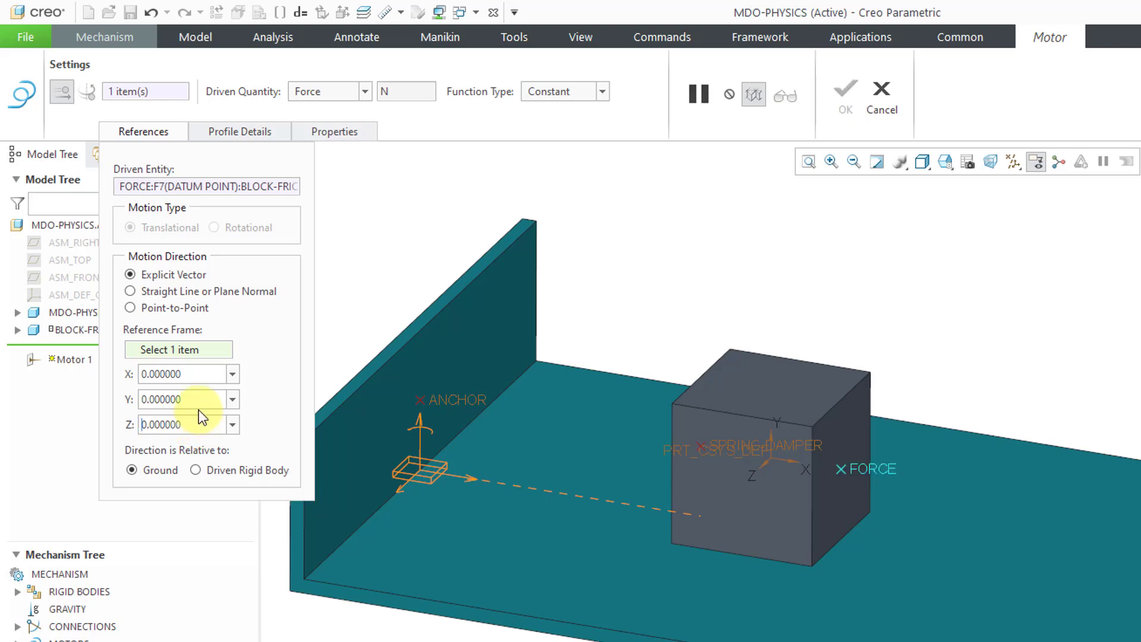
pyautogui.doubleClick(199, 374)
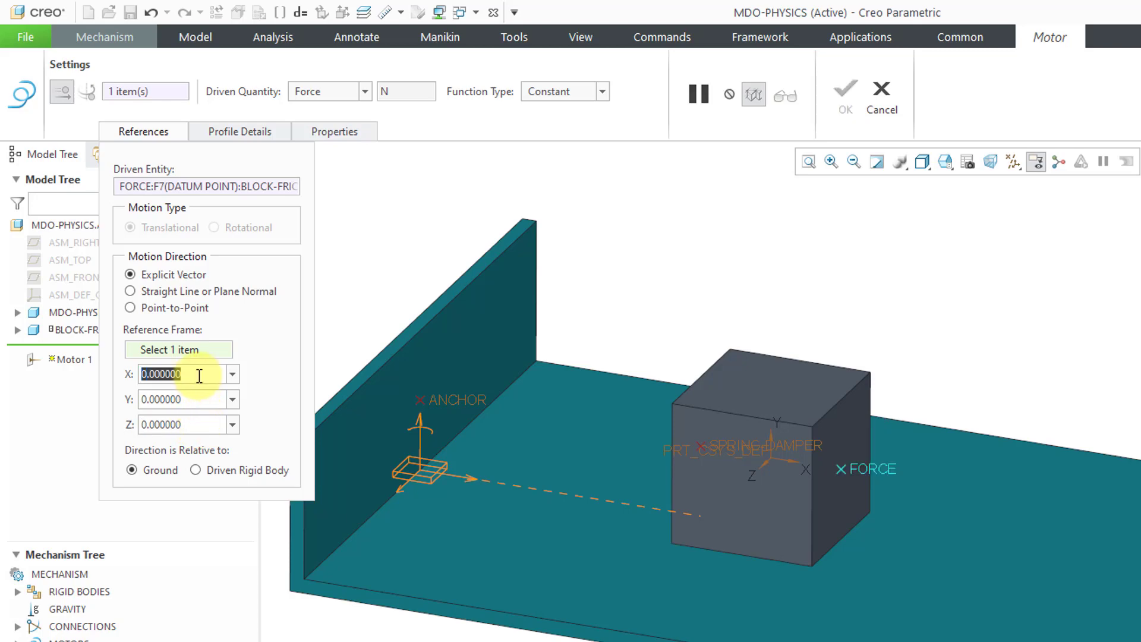
pyautogui.write('1')
pyautogui.press('Return')
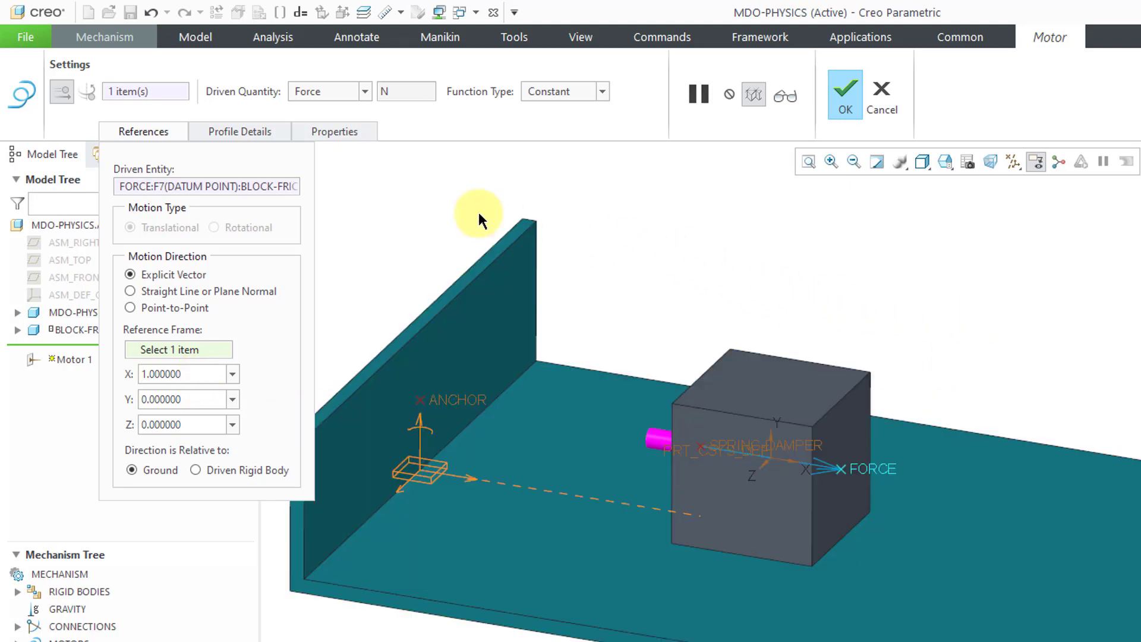
# Keep Force as the driven quantity and set its constant coefficient A to 10
pyautogui.click(238, 132)
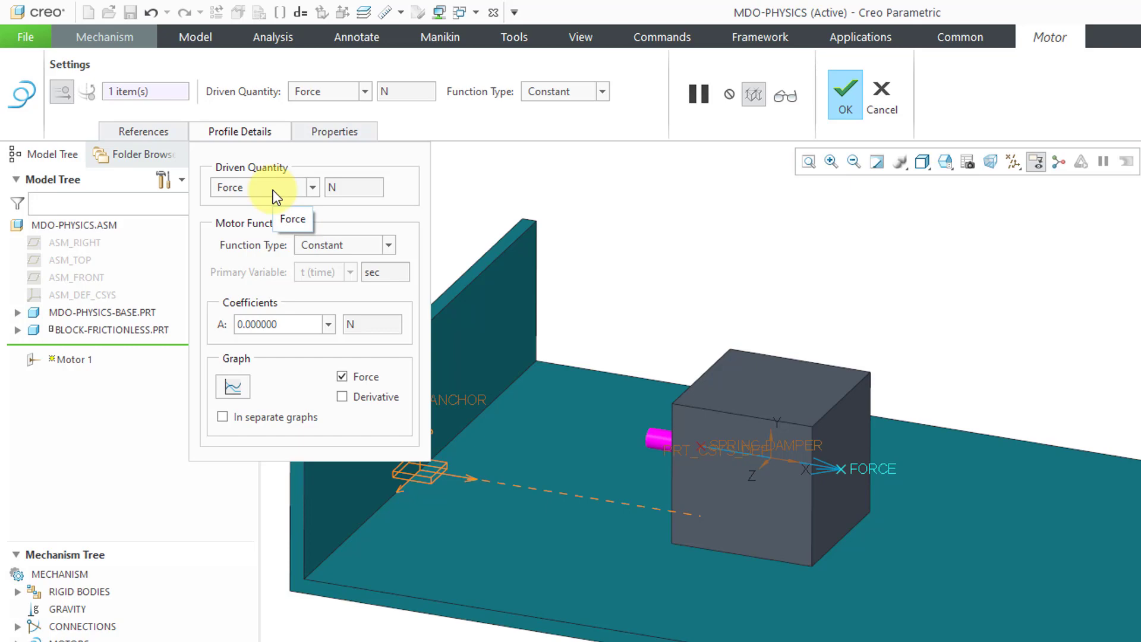
pyautogui.click(273, 190)
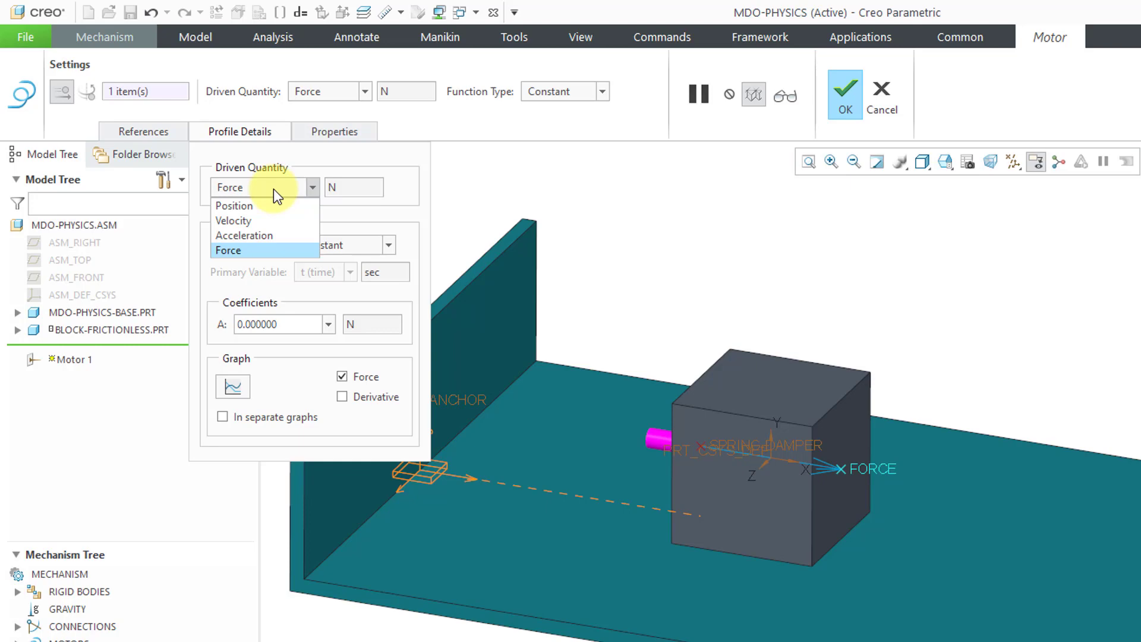
pyautogui.click(274, 189)
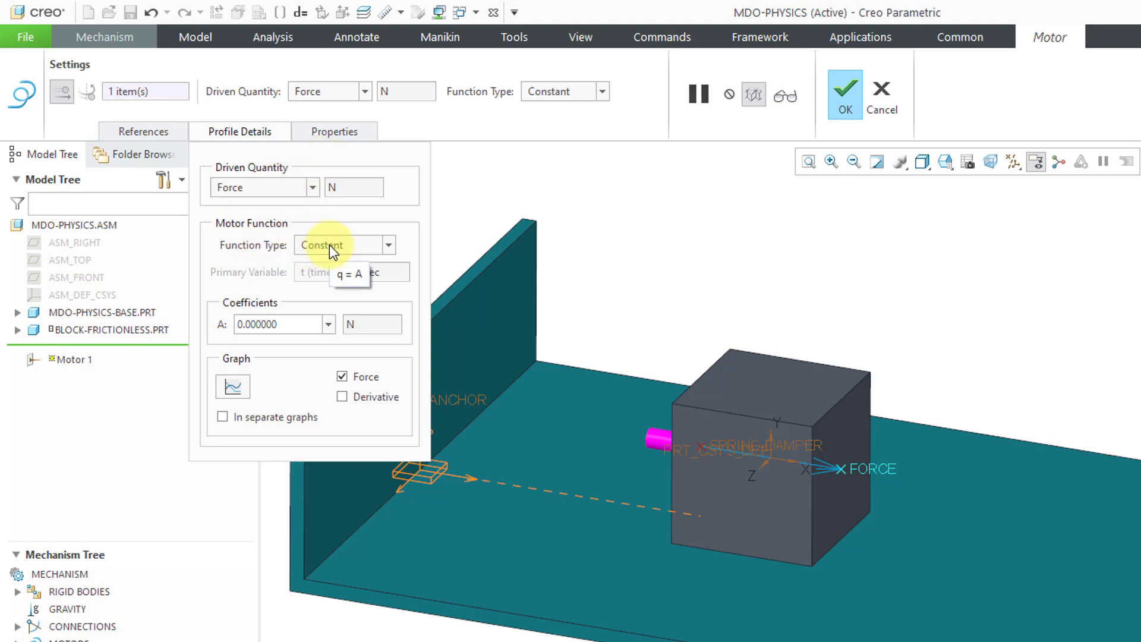
pyautogui.doubleClick(297, 324)
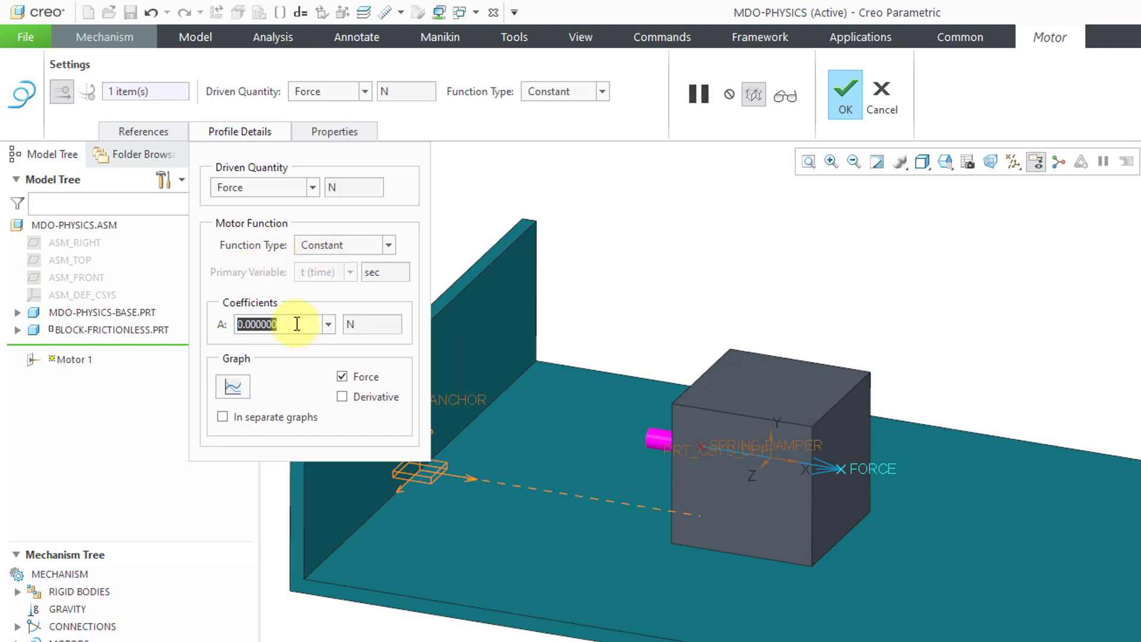
pyautogui.write('10')
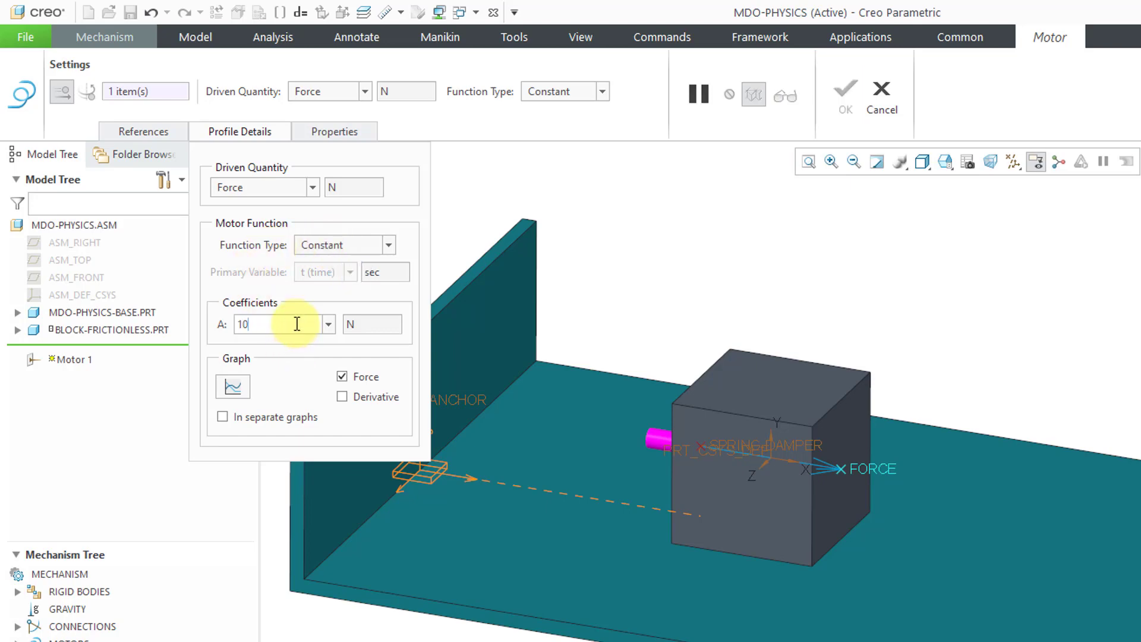
pyautogui.press('Return')
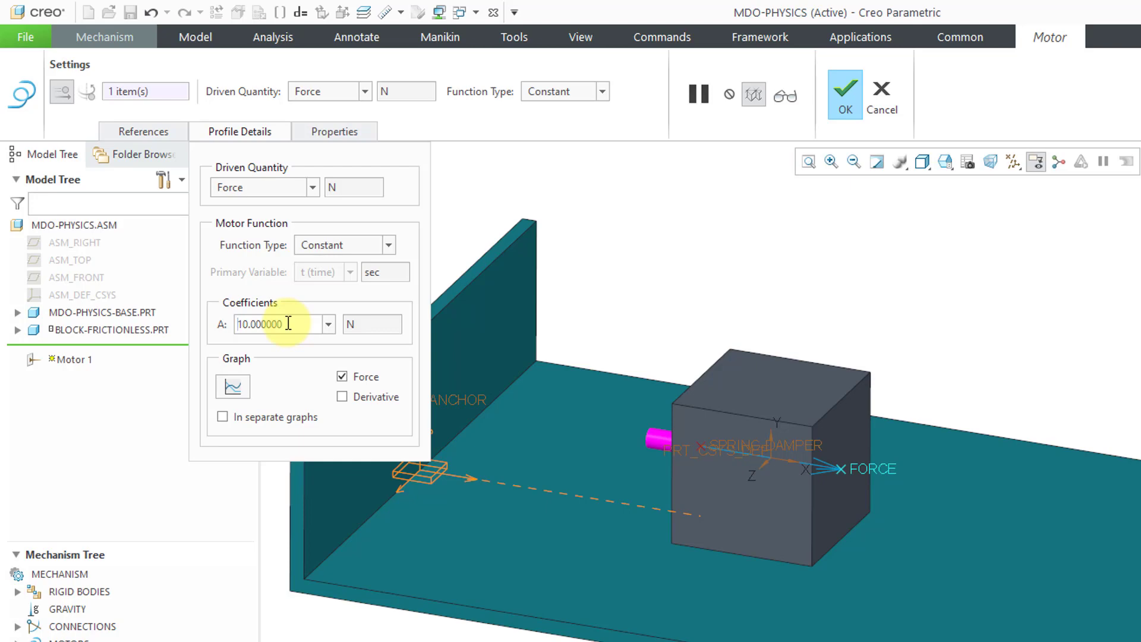
# Rename the motor to FORCE and create it
pyautogui.click(326, 132)
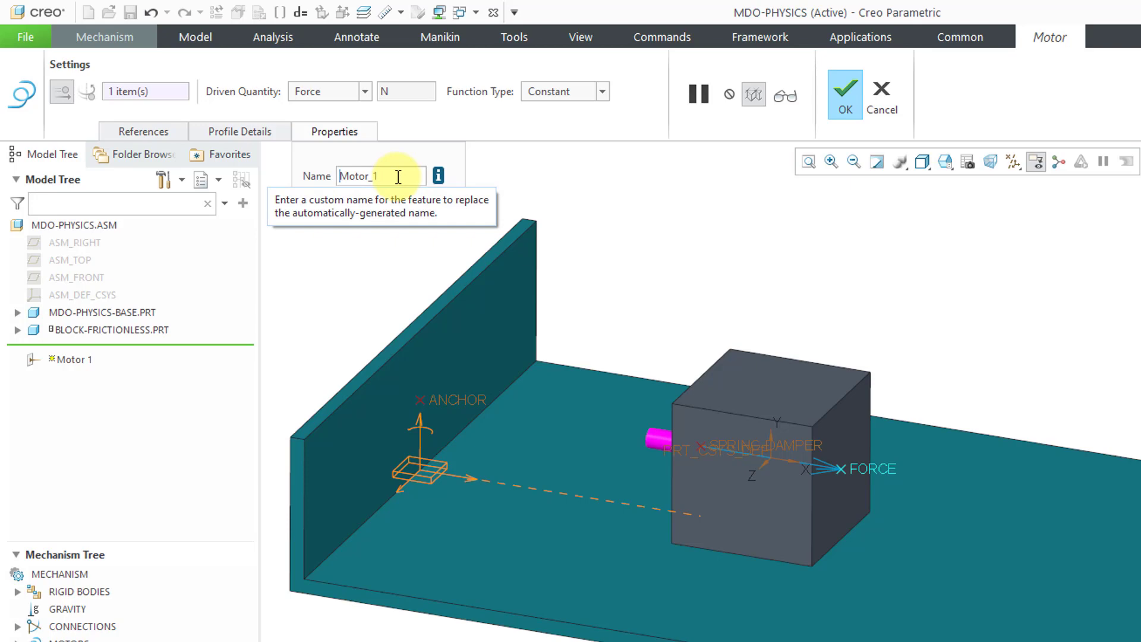
pyautogui.doubleClick(375, 175)
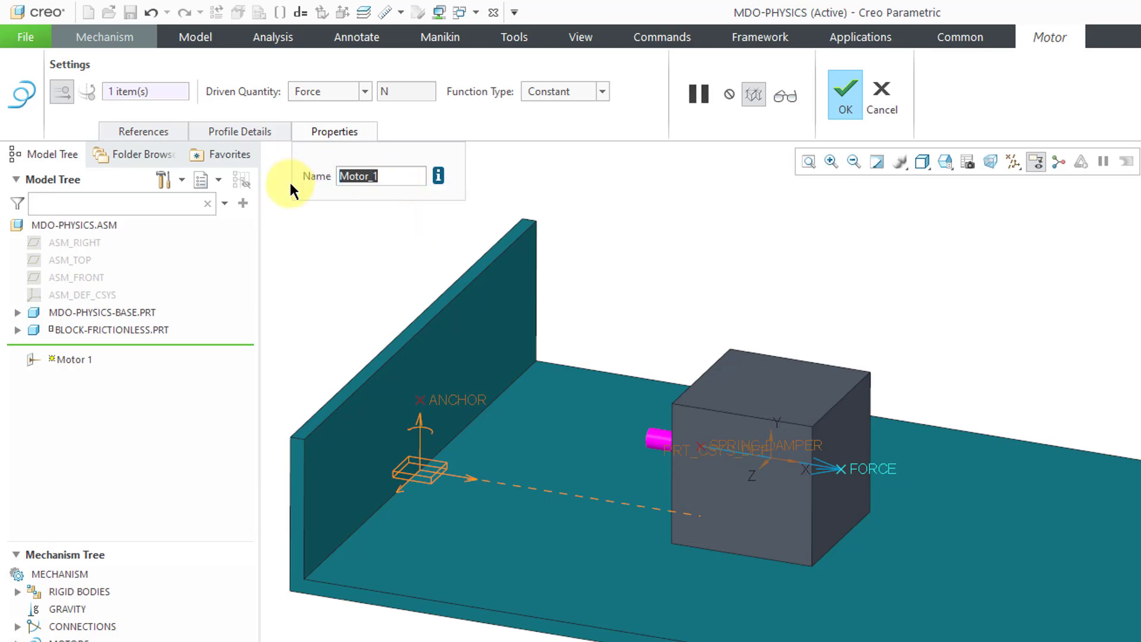
pyautogui.write('FORCE')
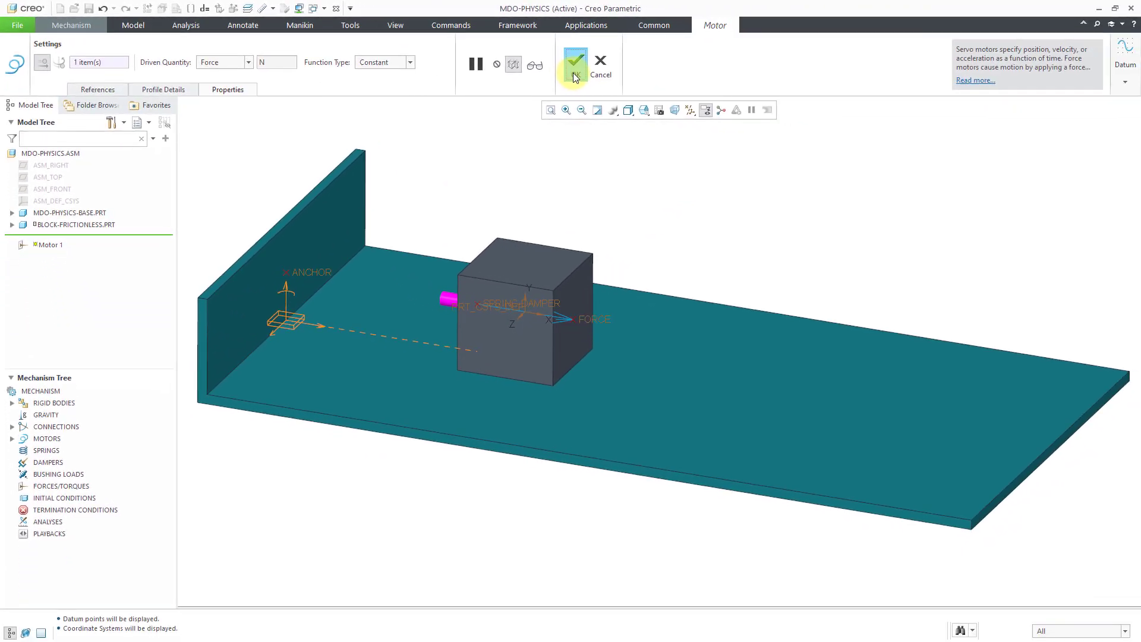
pyautogui.click(845, 95)
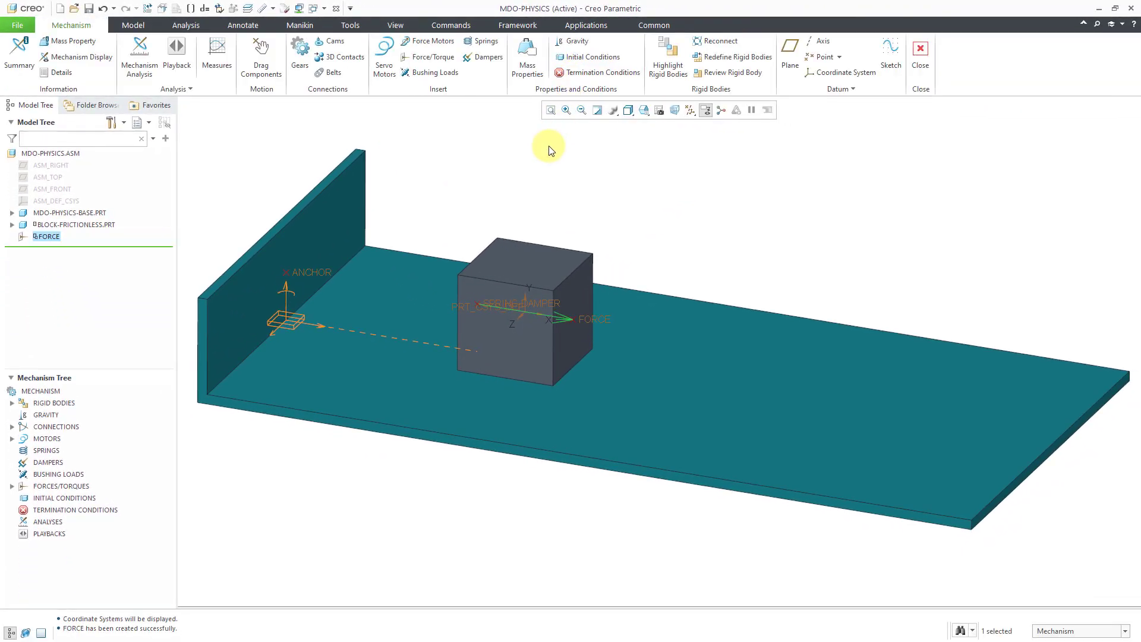
pyautogui.click(547, 145)
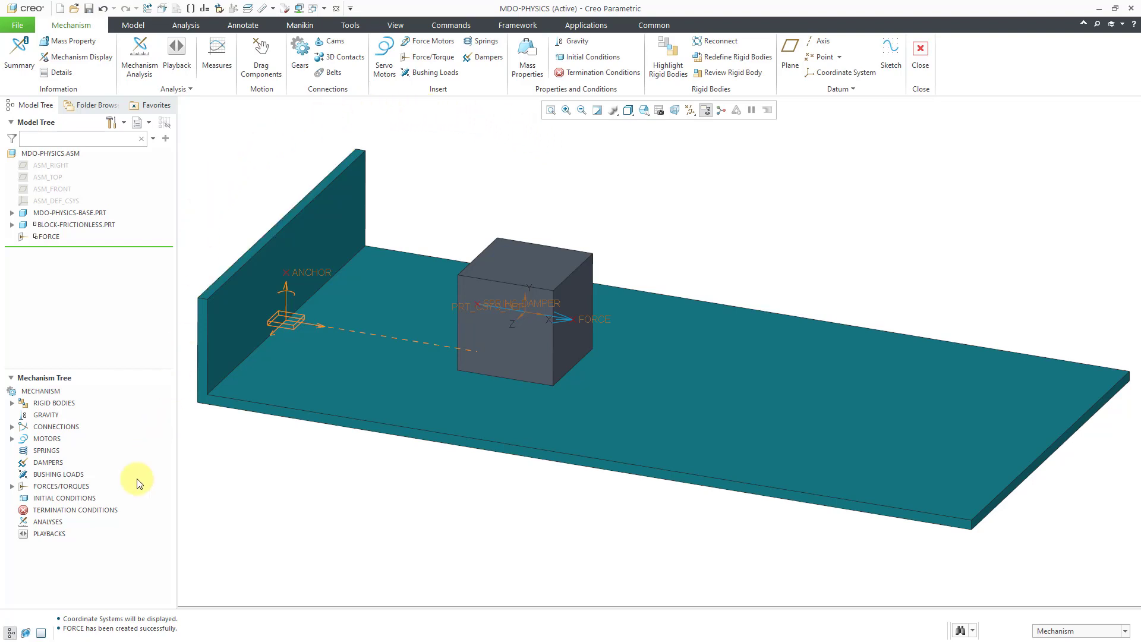
# Create a new analysis named DYNAMICS of type Dynamic
pyautogui.click(59, 523)
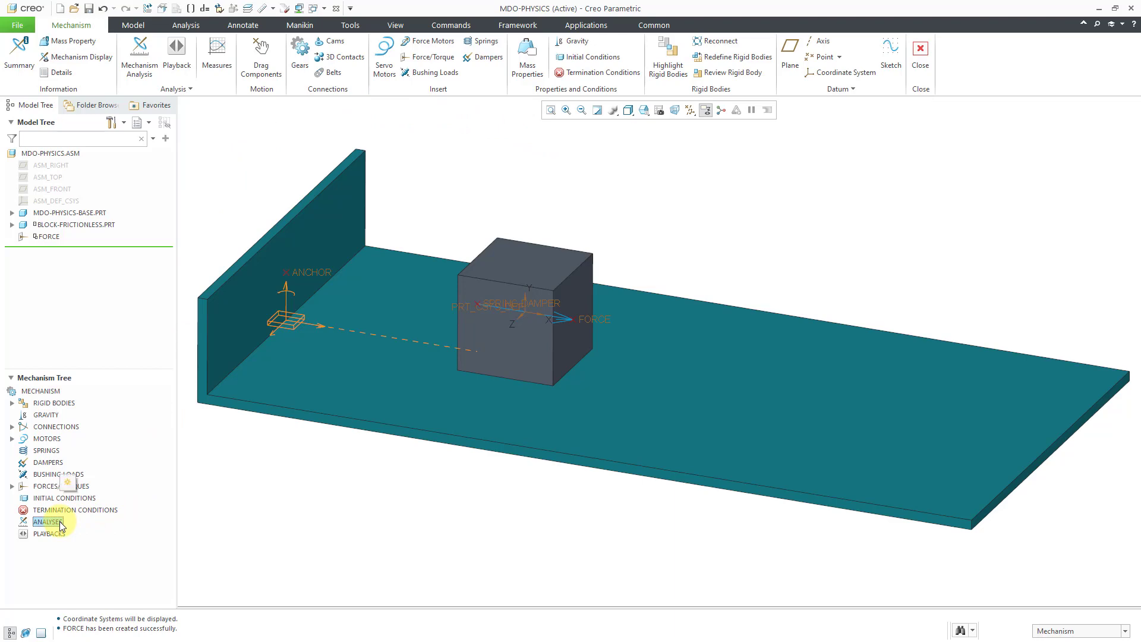
pyautogui.click(69, 484)
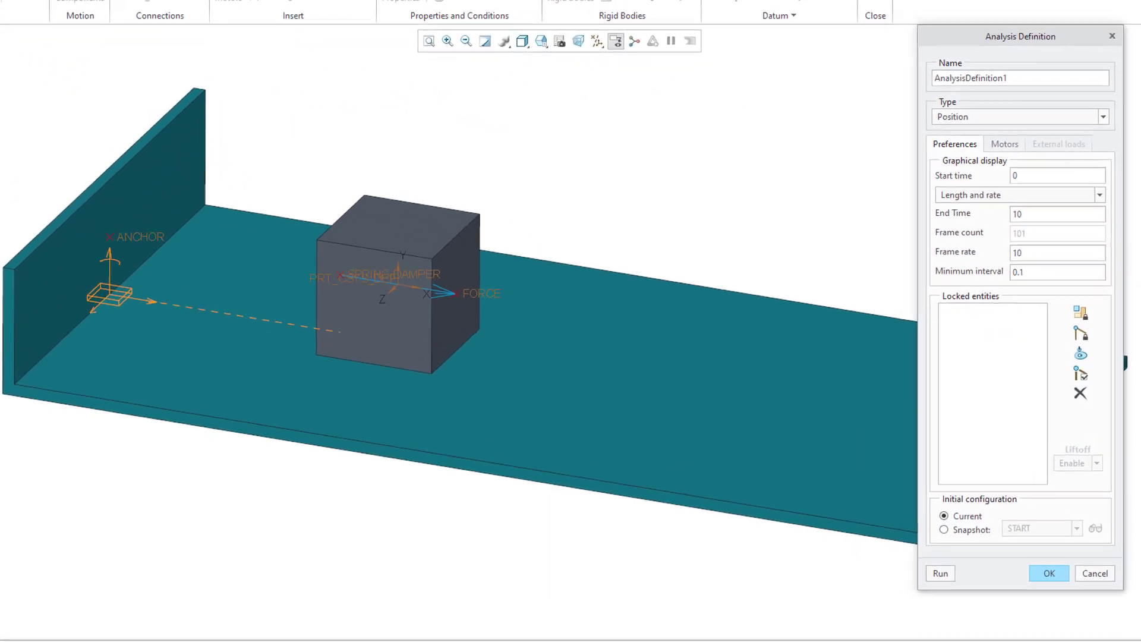
pyautogui.hotkey('ctrl', 'a')
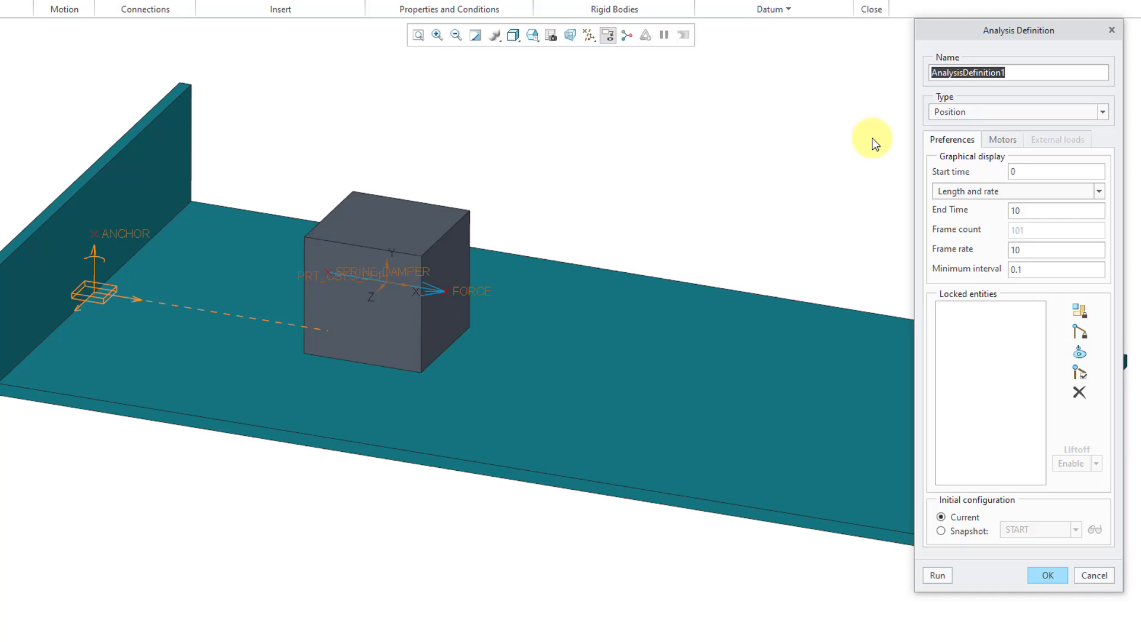
pyautogui.write('DYNAM')
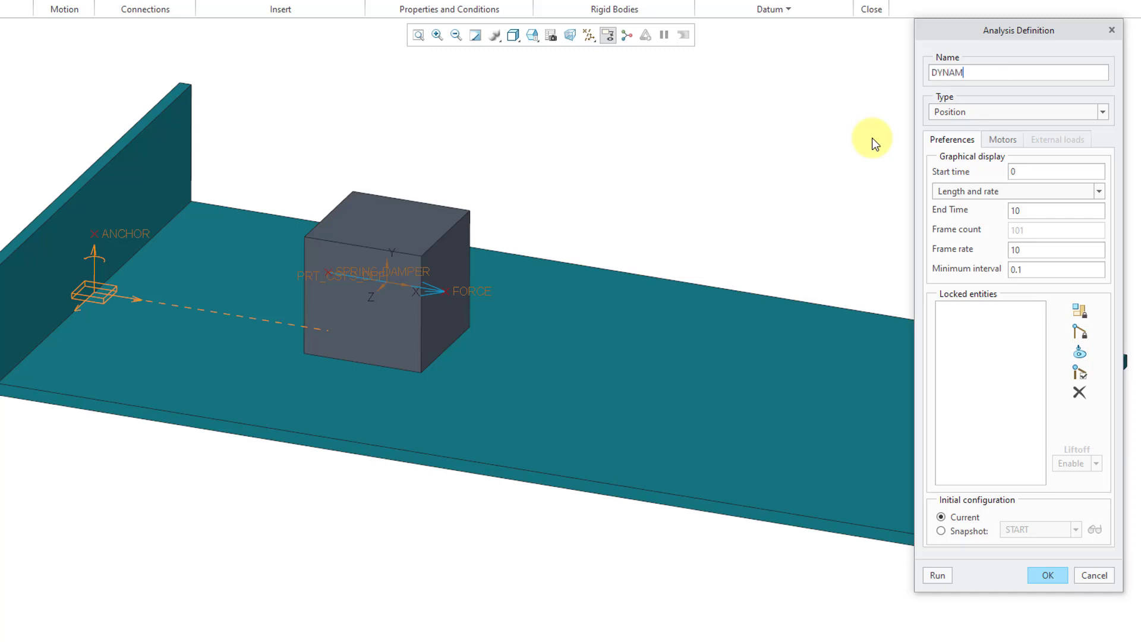
pyautogui.write('ICS')
pyautogui.click(969, 116)
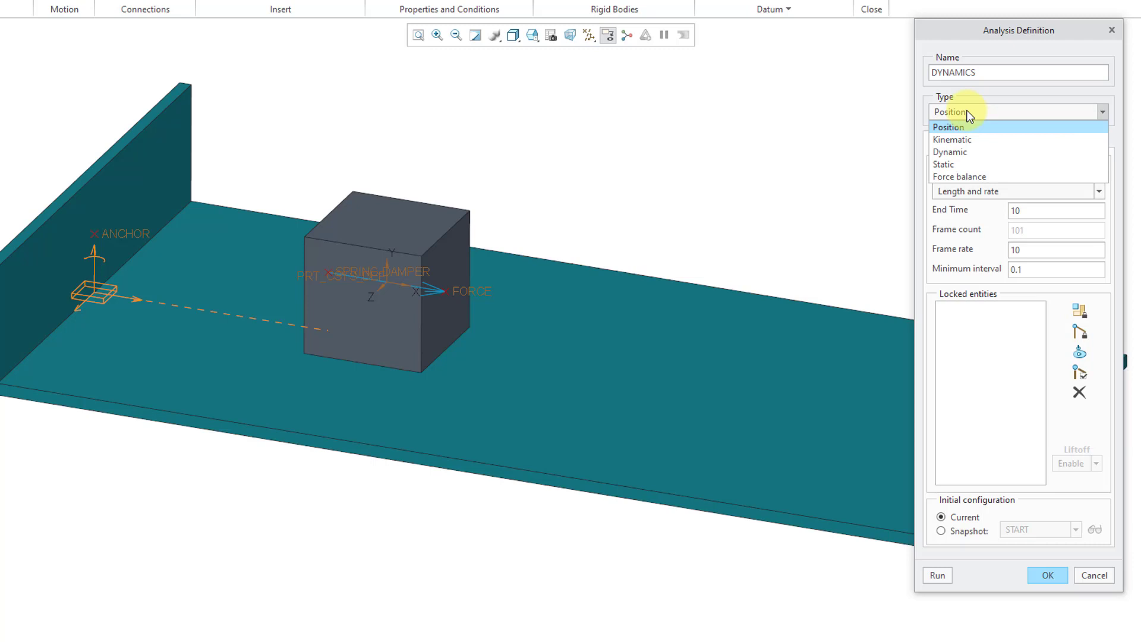
pyautogui.click(972, 153)
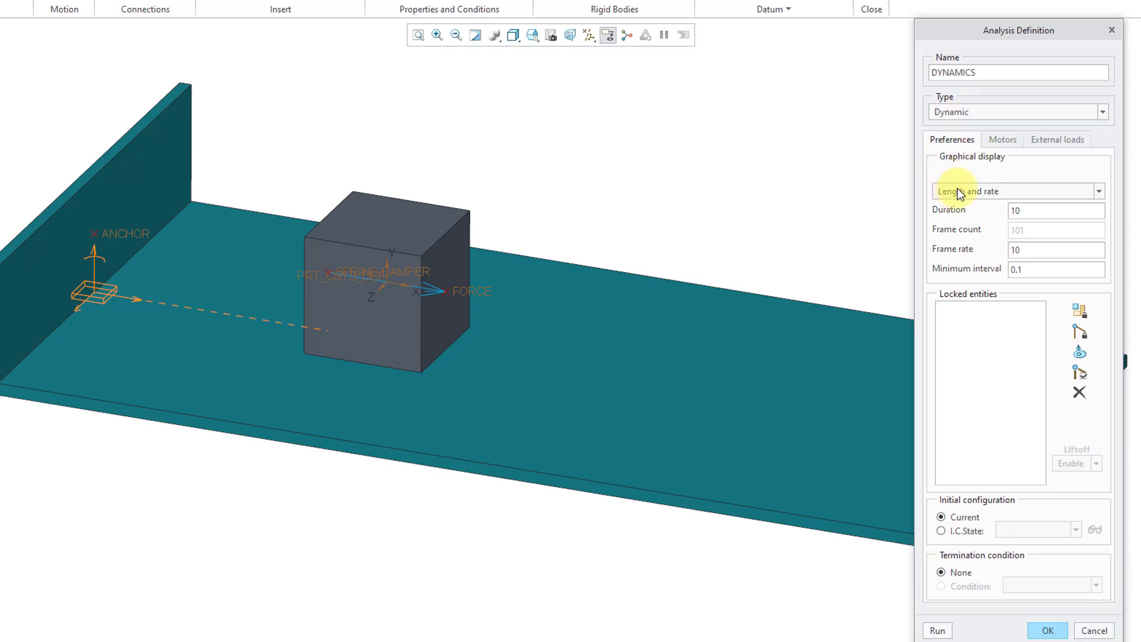
# Set duration 4 and frame rate 50, then check the included motors and external loads
pyautogui.moveTo(990, 14); pyautogui.dragTo(988, 12)
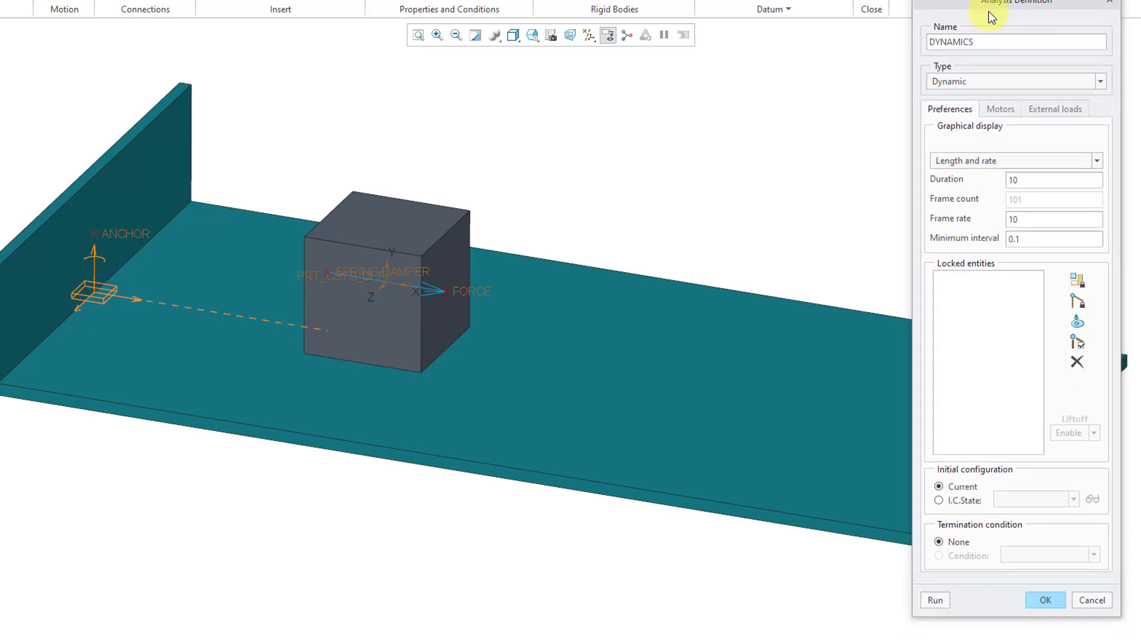
pyautogui.doubleClick(1026, 180)
pyautogui.write('4')
pyautogui.doubleClick(1025, 219)
pyautogui.write('50')
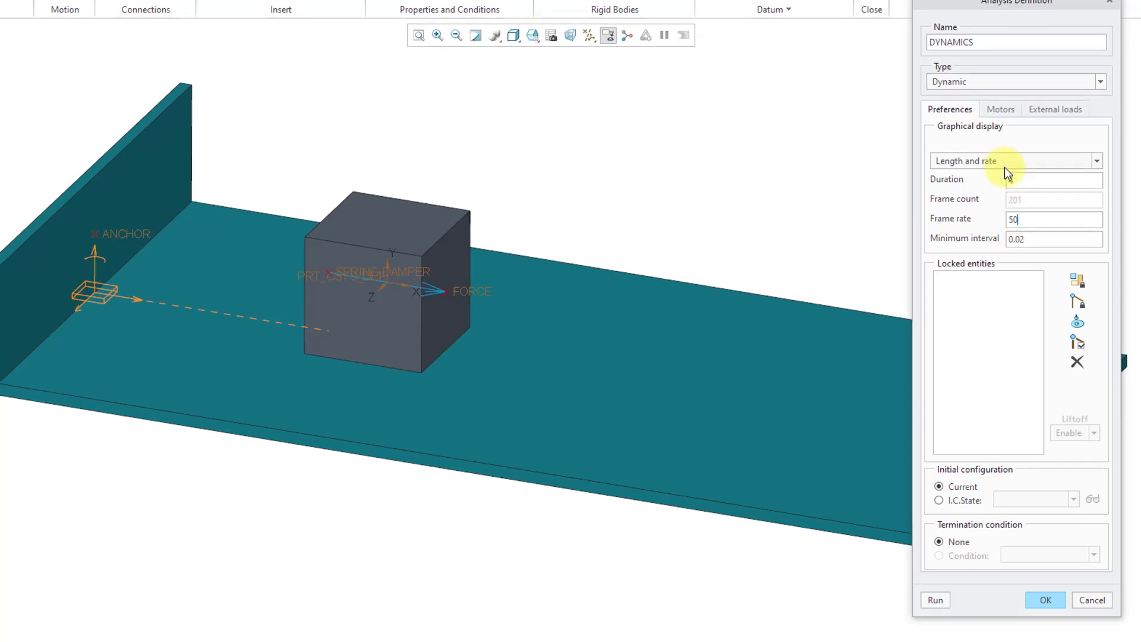
pyautogui.click(1003, 109)
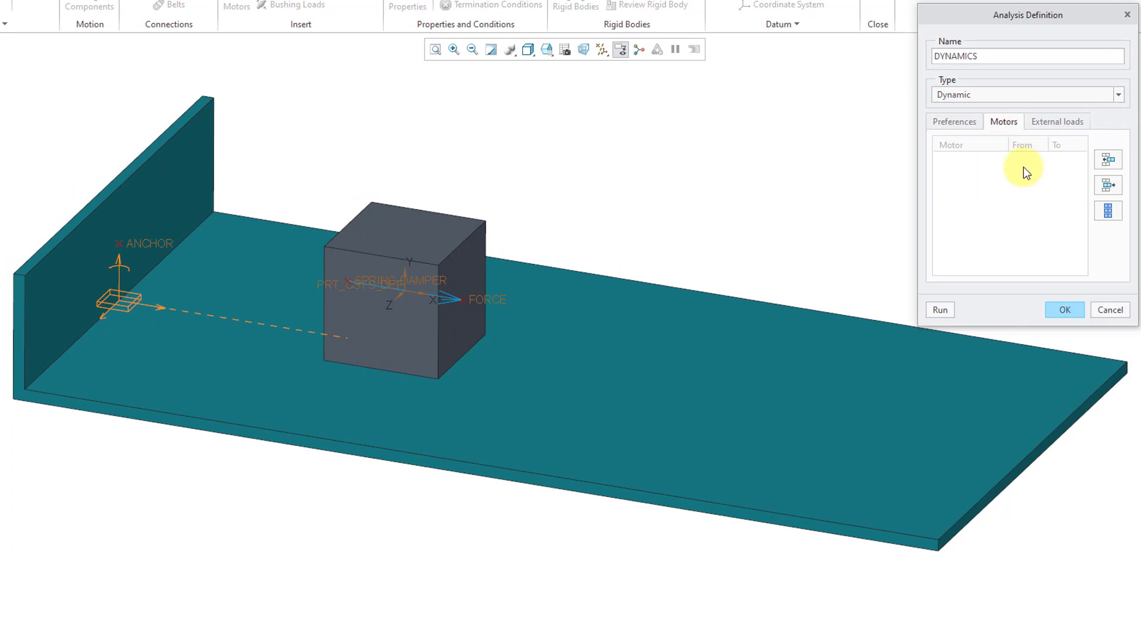
pyautogui.click(1044, 124)
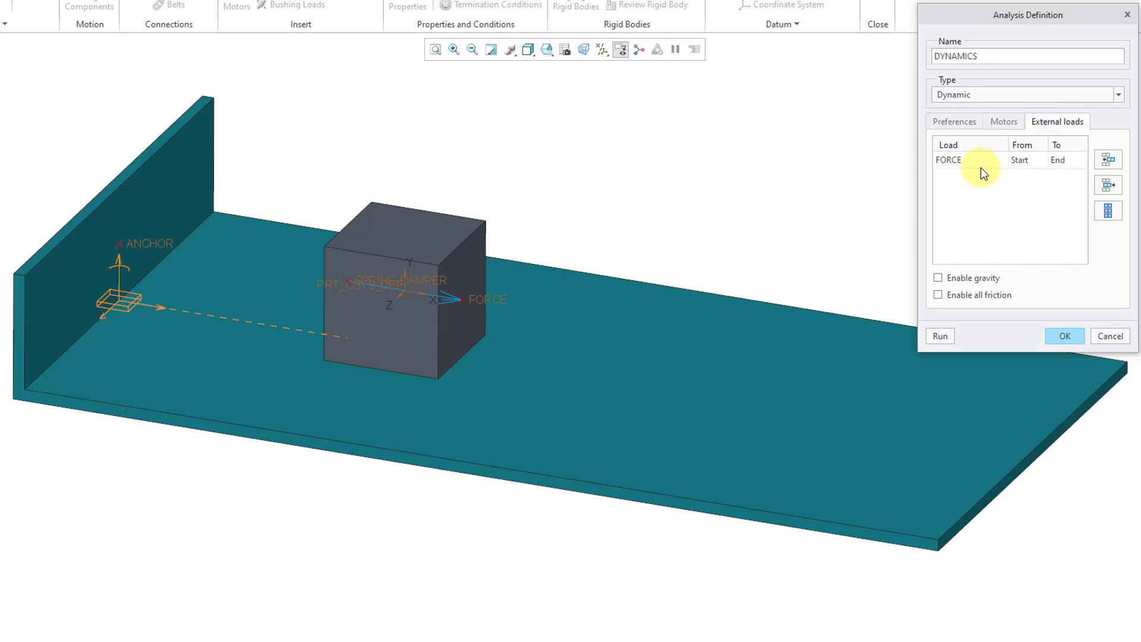
pyautogui.click(957, 121)
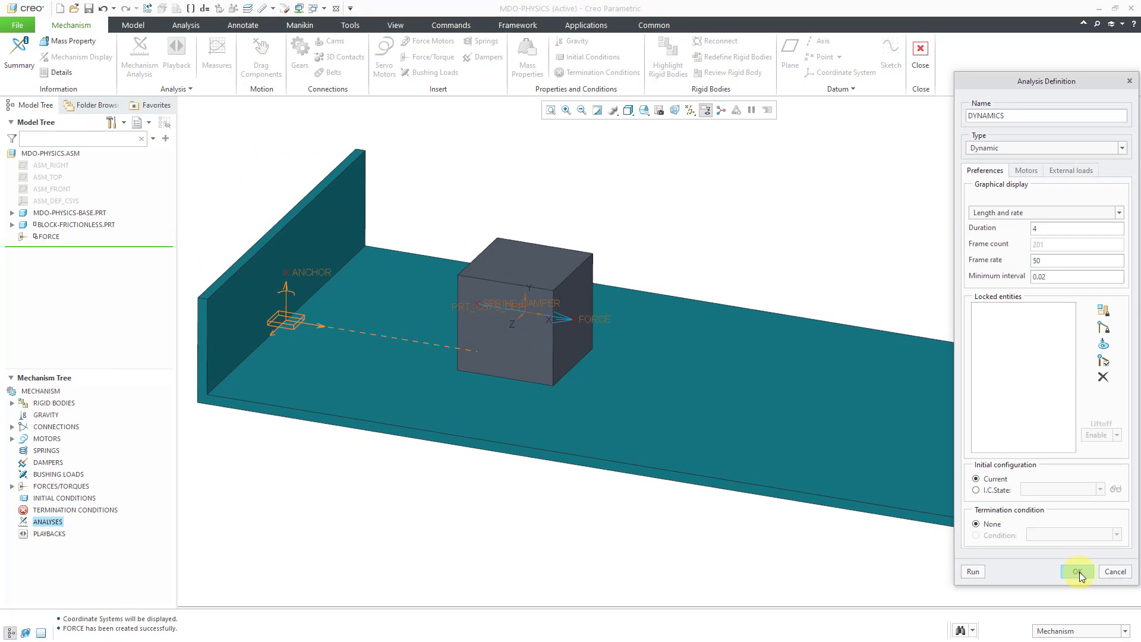
# Confirm the DYNAMICS analysis, then define initial condition InitCond1 using the START snapshot
pyautogui.click(1076, 571)
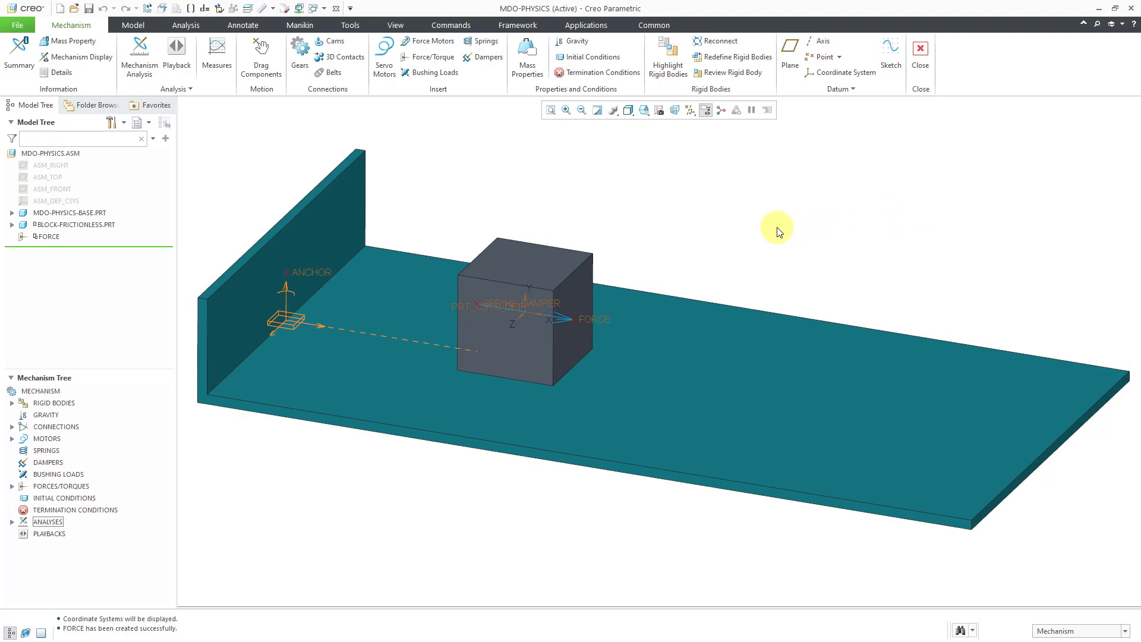
pyautogui.click(603, 59)
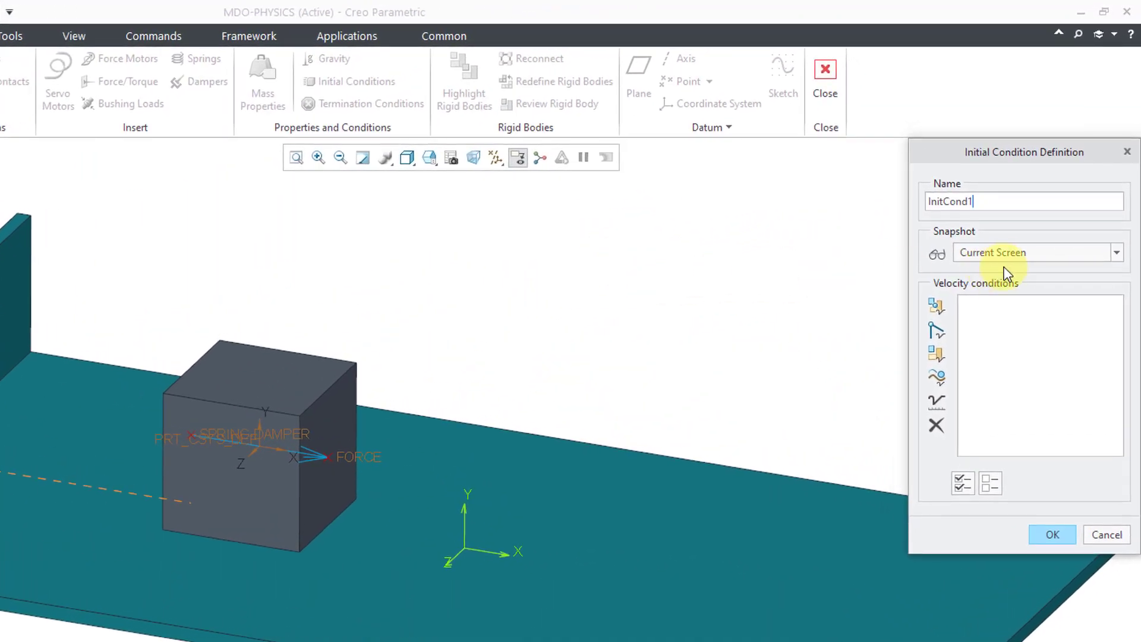
pyautogui.click(1029, 255)
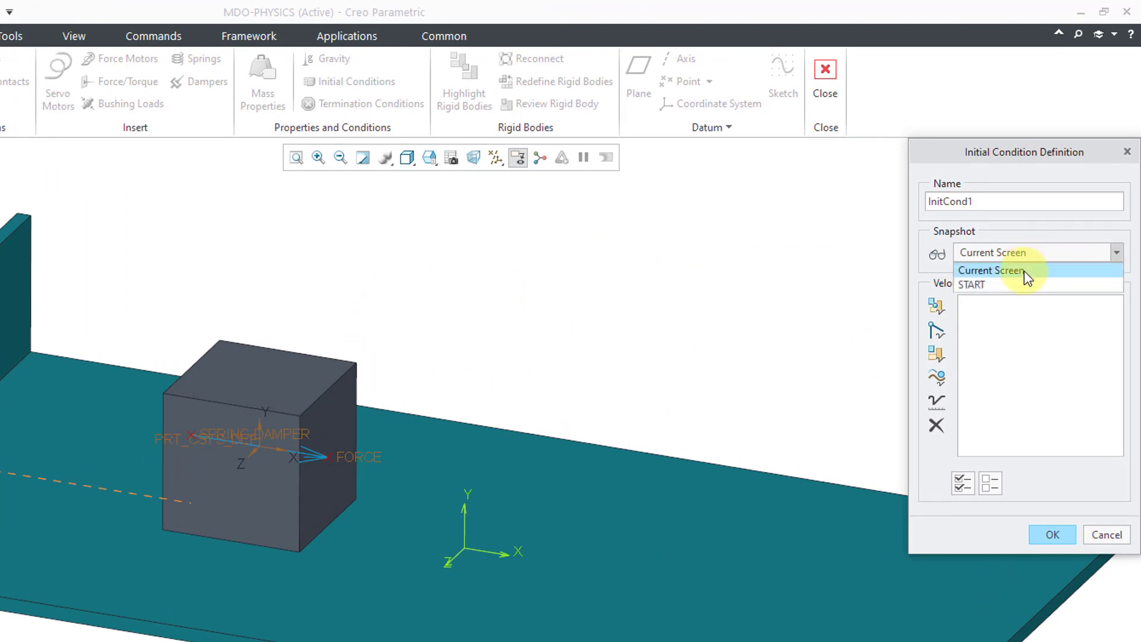
pyautogui.click(978, 286)
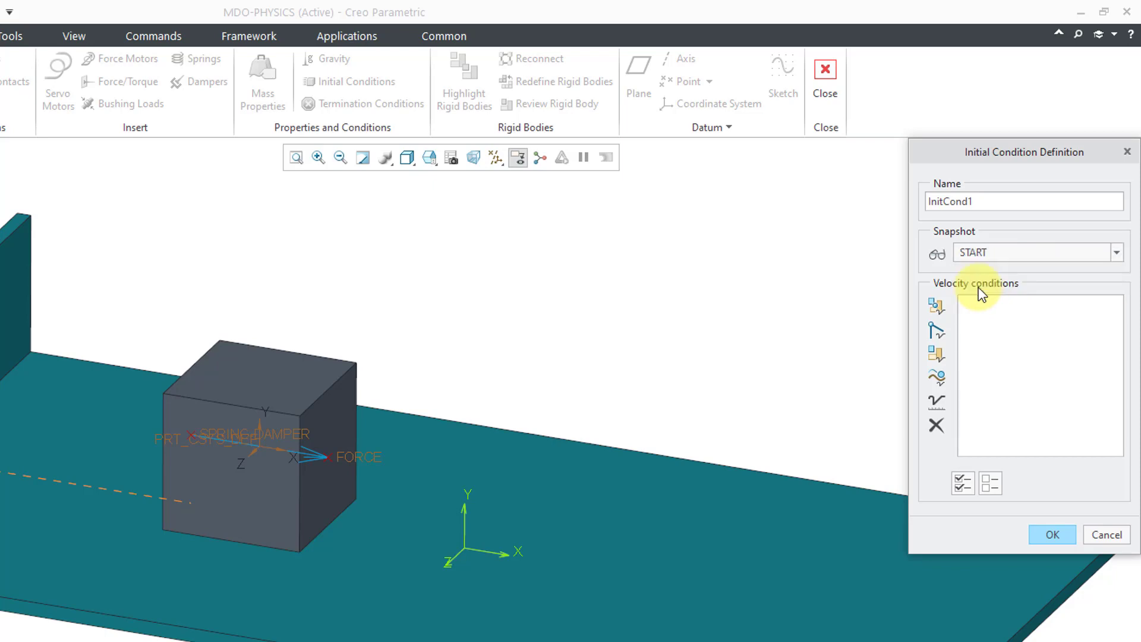
pyautogui.click(1052, 534)
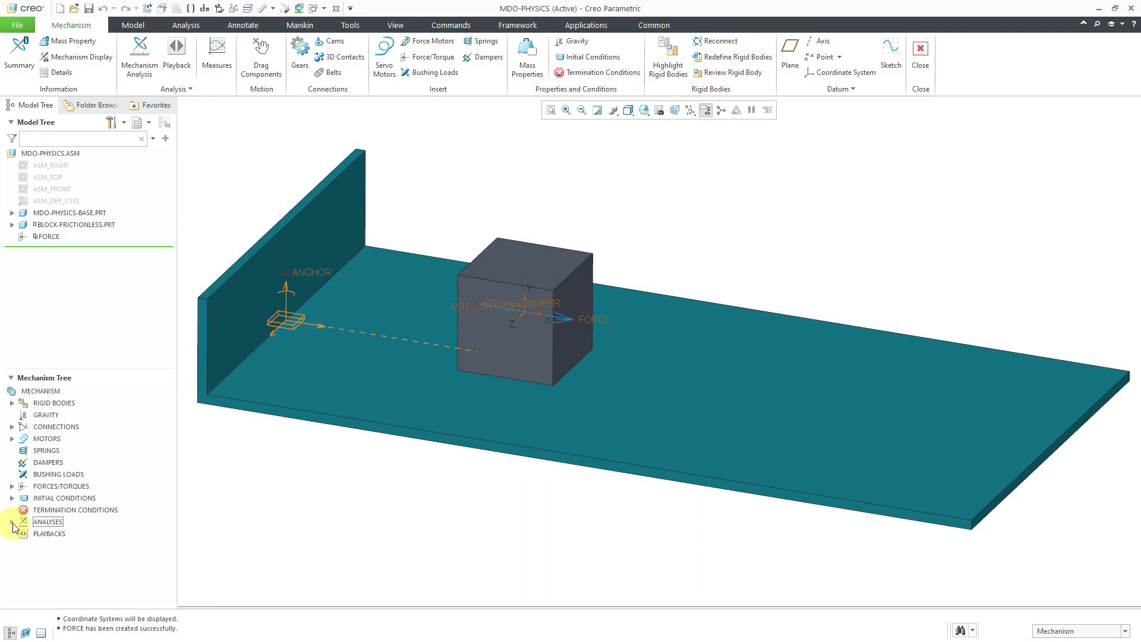
# Reopen the DYNAMICS analysis and make InitCond1 its initial condition state
pyautogui.click(12, 522)
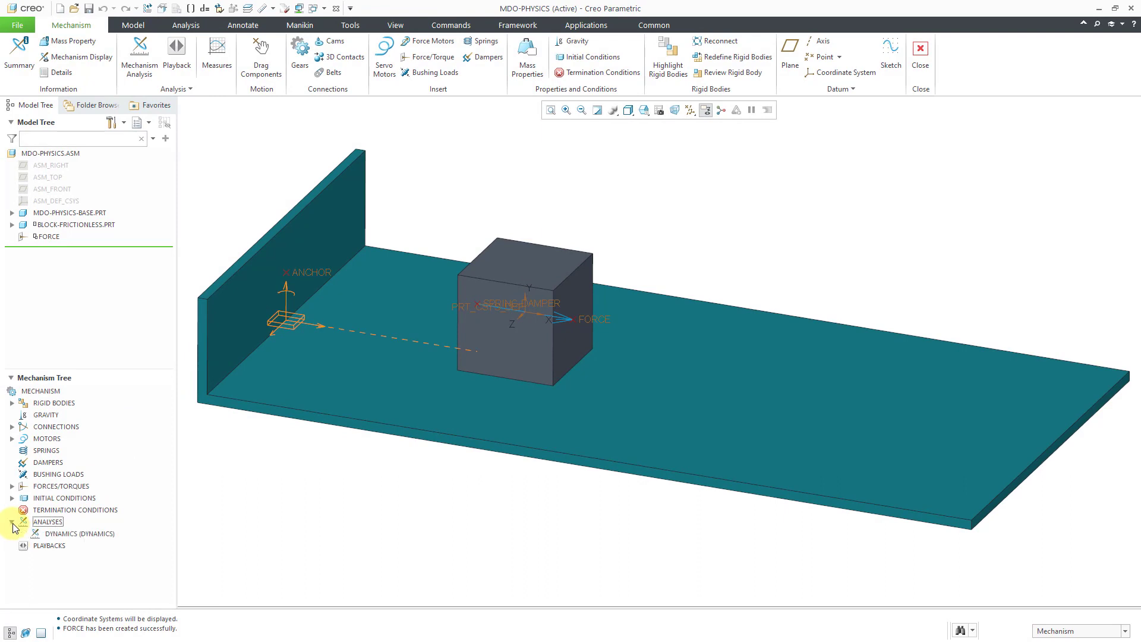
pyautogui.click(71, 533)
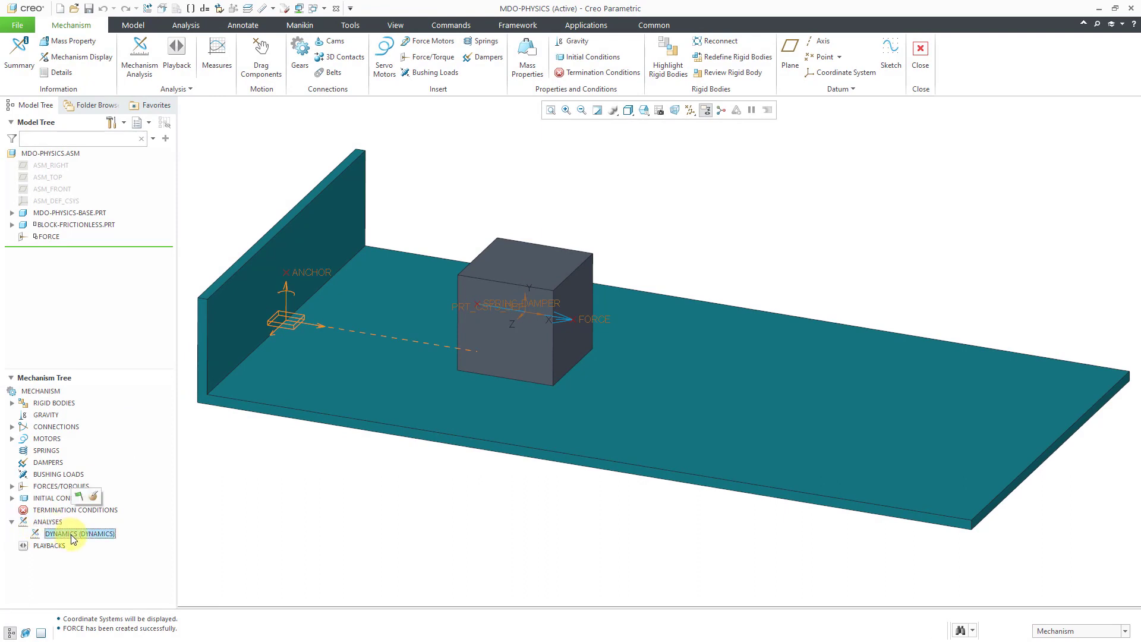
pyautogui.click(93, 497)
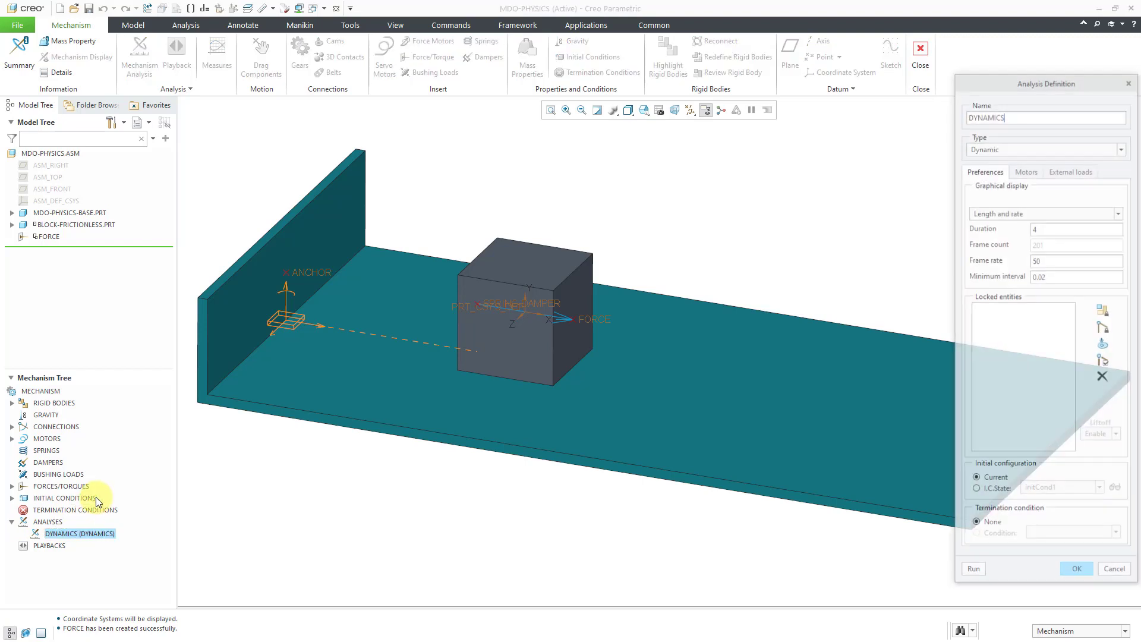
pyautogui.click(991, 492)
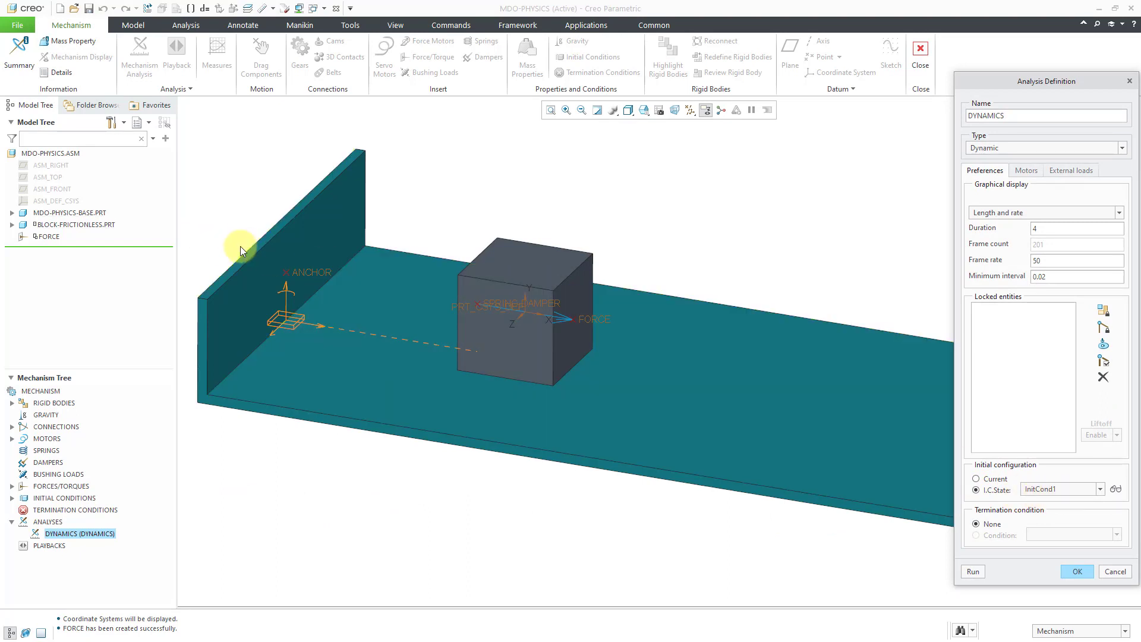
pyautogui.scroll(-1, 240, 246)
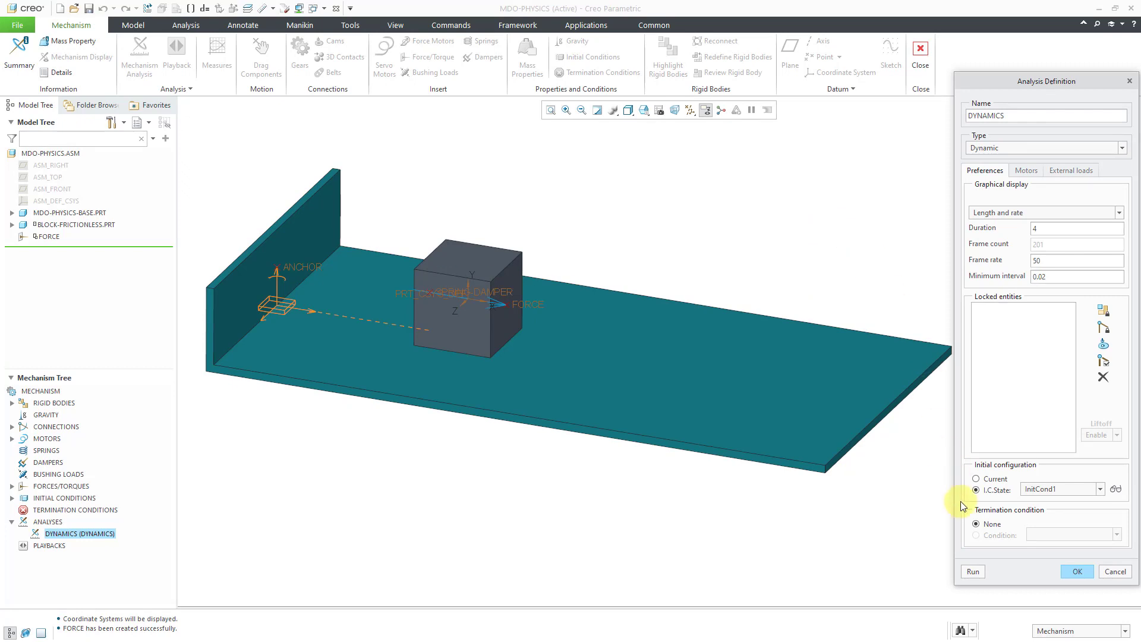
# Run the DYNAMICS analysis so the block slides to the far end of the base
pyautogui.click(973, 572)
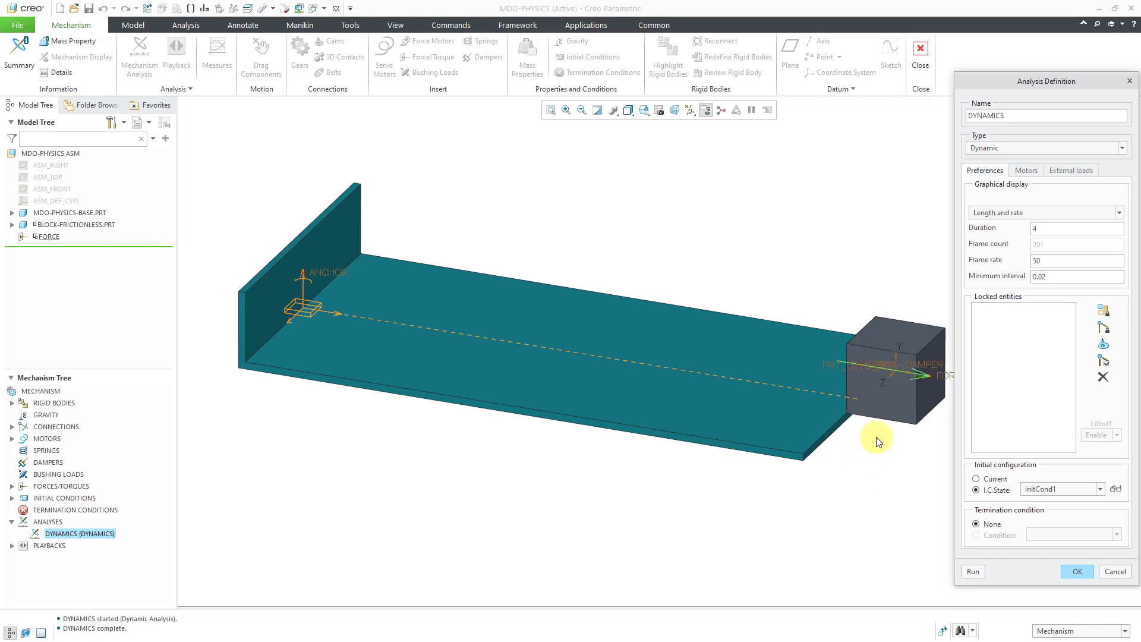
# Save the DYNAMICS analysis, regenerate to reset the block near the wall, and hide coordinate systems
pyautogui.click(1078, 572)
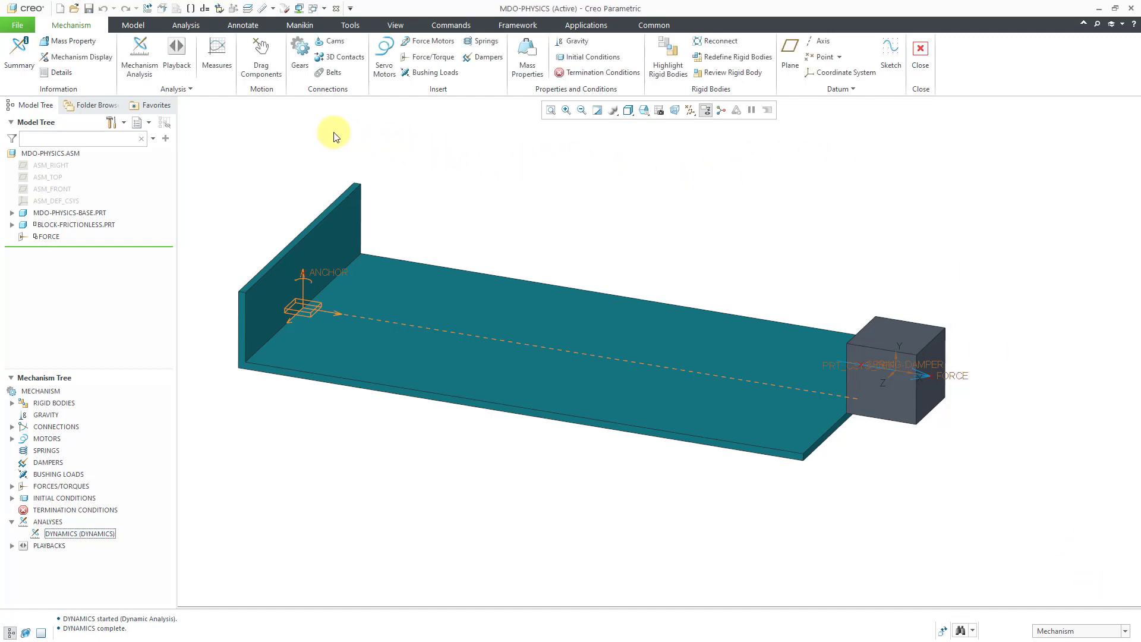
pyautogui.rightClick(402, 147)
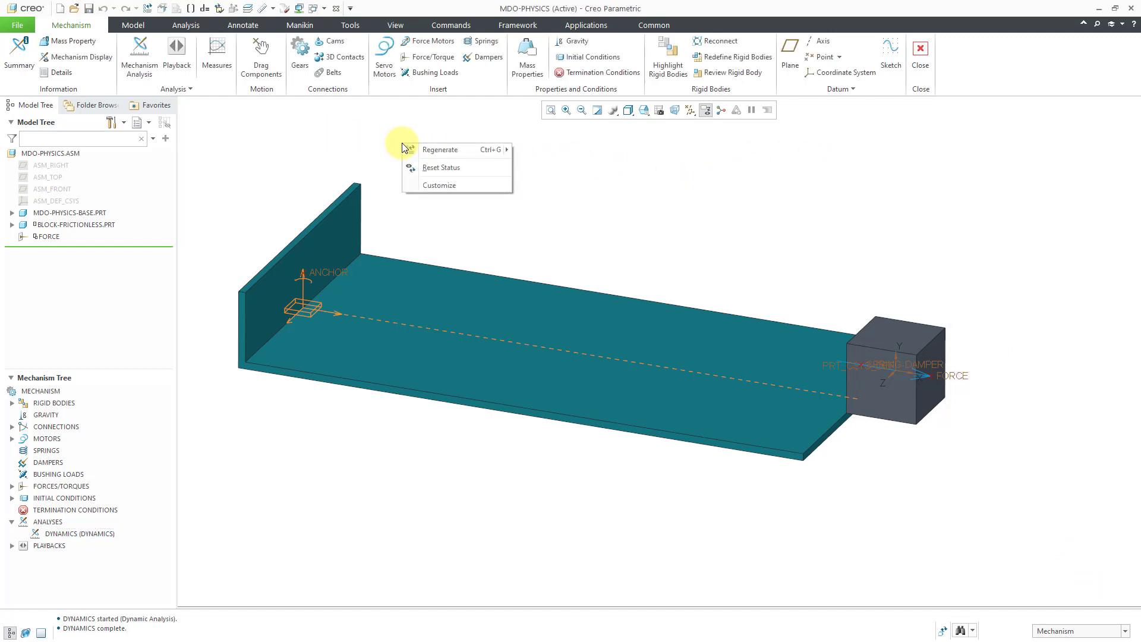
pyautogui.click(438, 152)
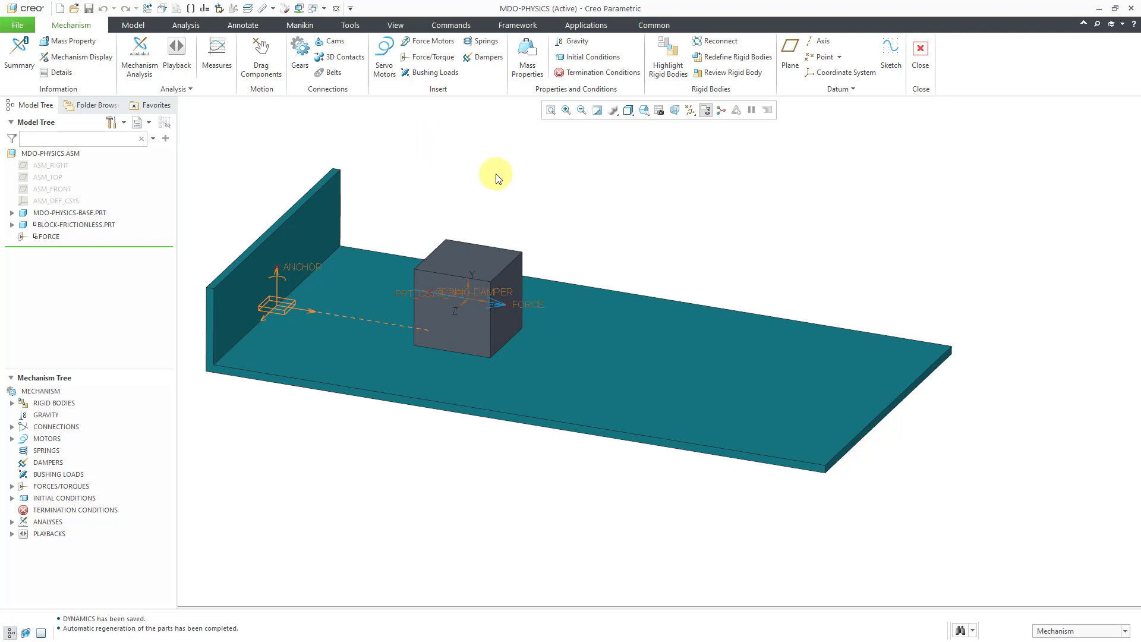
pyautogui.click(691, 113)
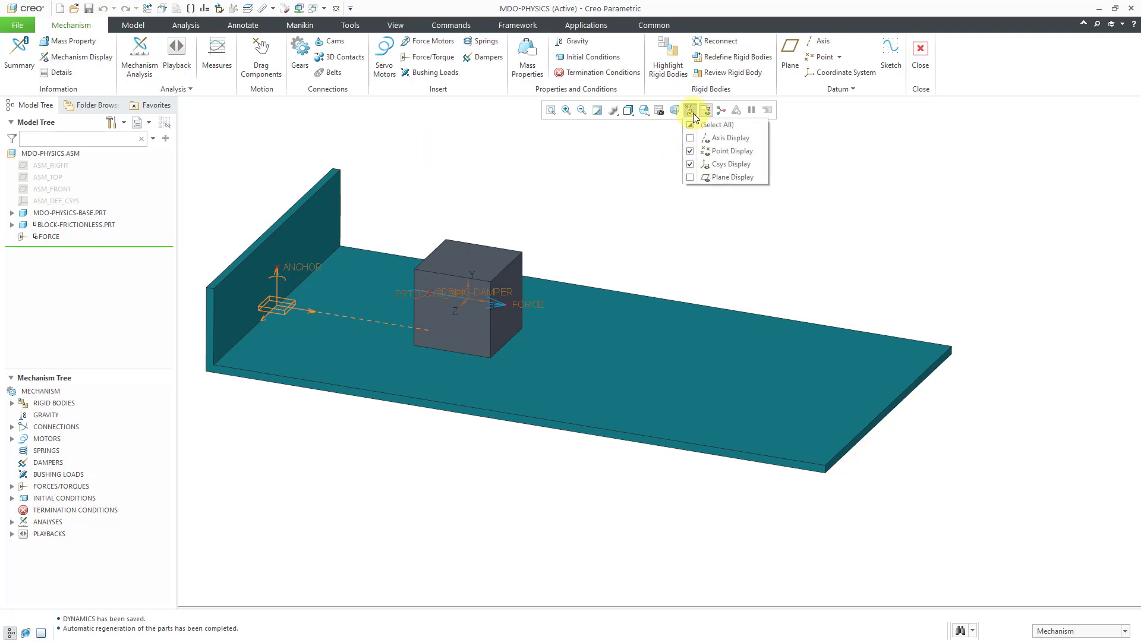
pyautogui.click(723, 166)
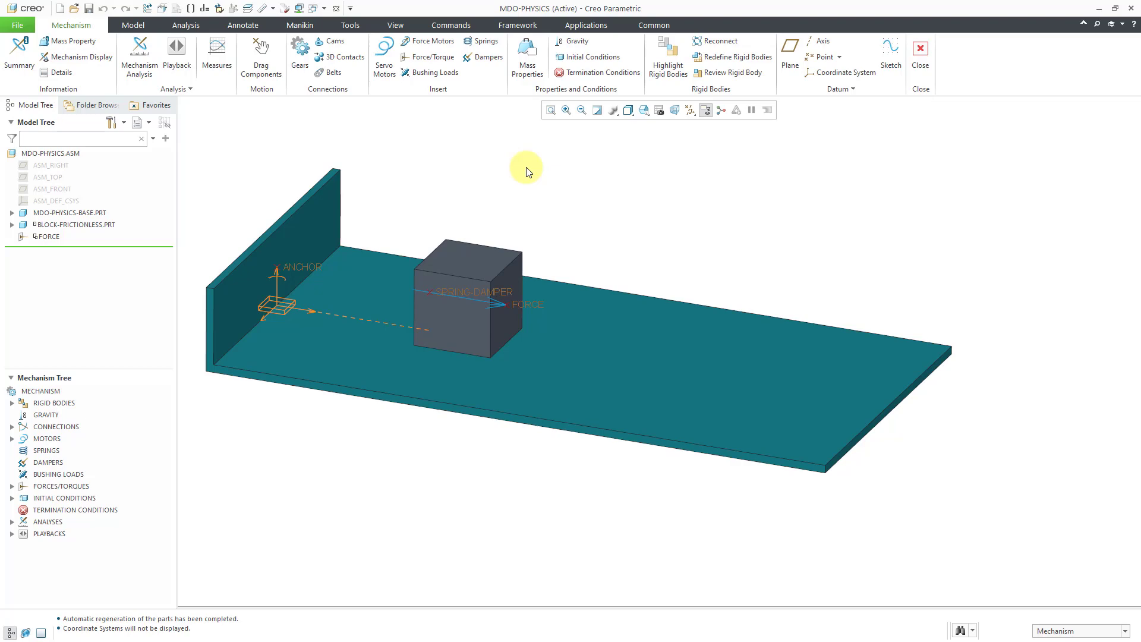
# Create a spring from the wall's ANCHOR point to the block's SPRING-DAMPER point
pyautogui.click(486, 43)
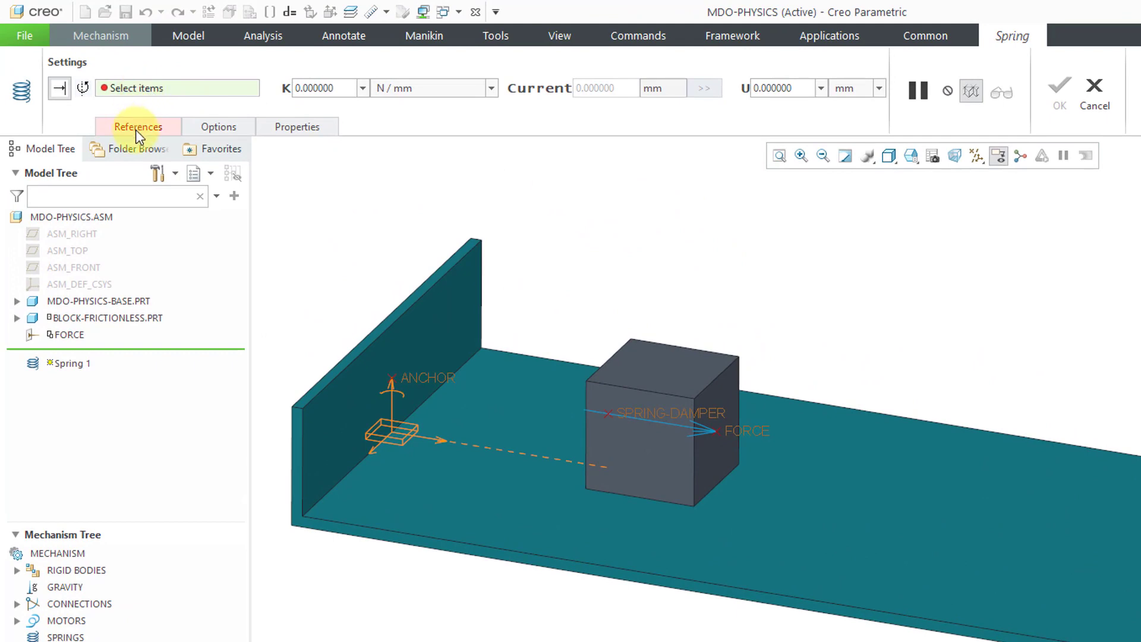
pyautogui.click(135, 128)
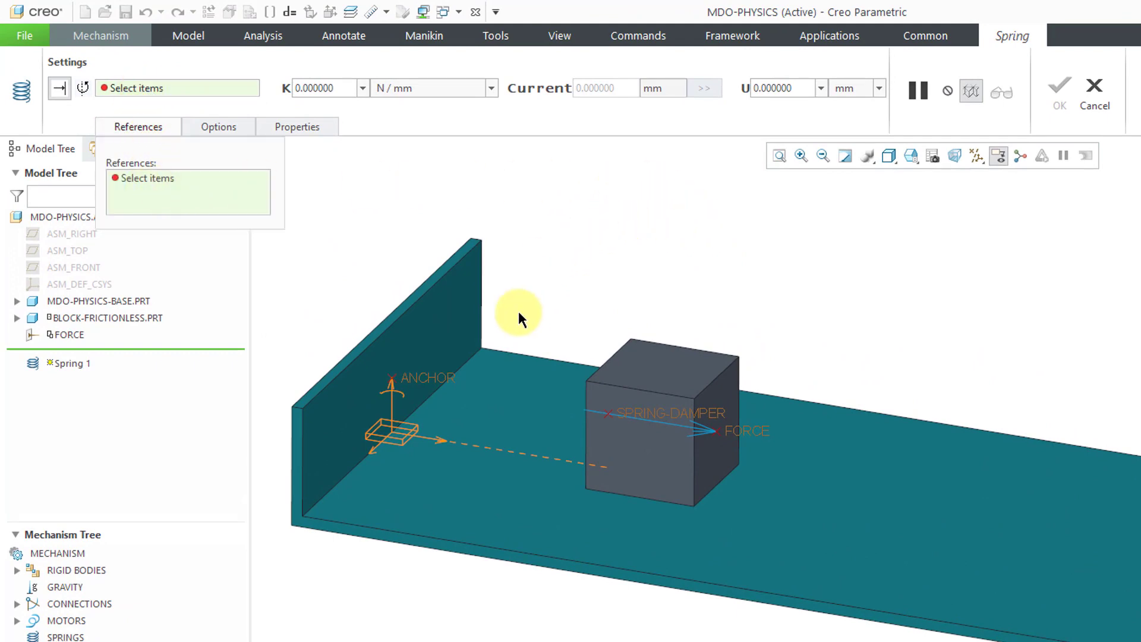
pyautogui.click(442, 382)
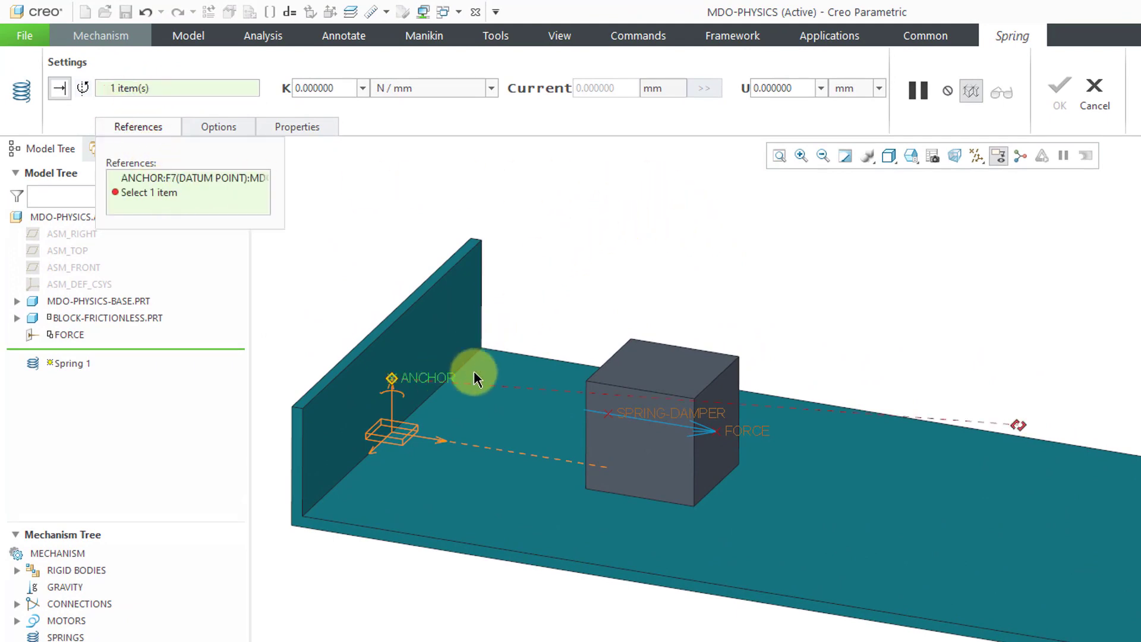
pyautogui.click(636, 421)
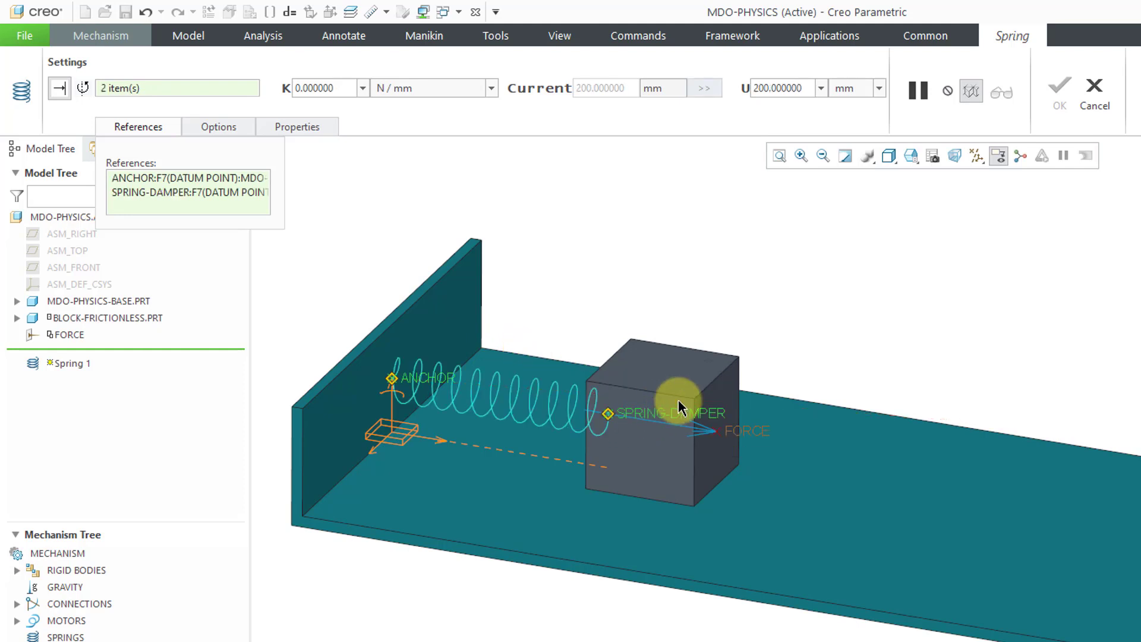
pyautogui.click(231, 130)
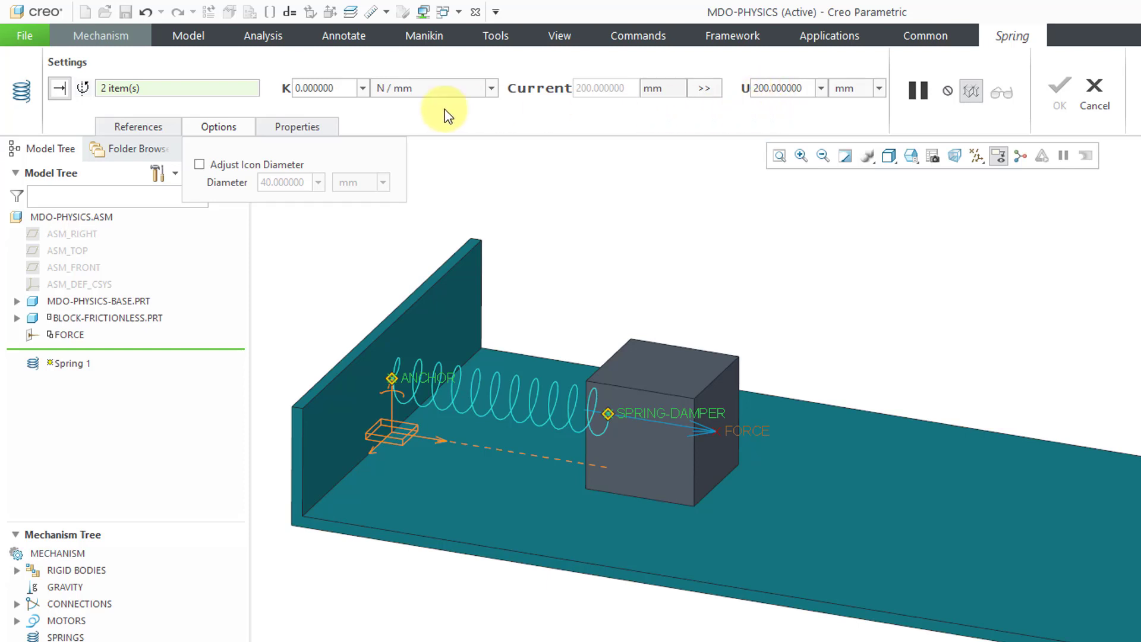
# Set Spring 1's stiffness K to 0.5 N/mm, keeping N/mm units
pyautogui.click(493, 91)
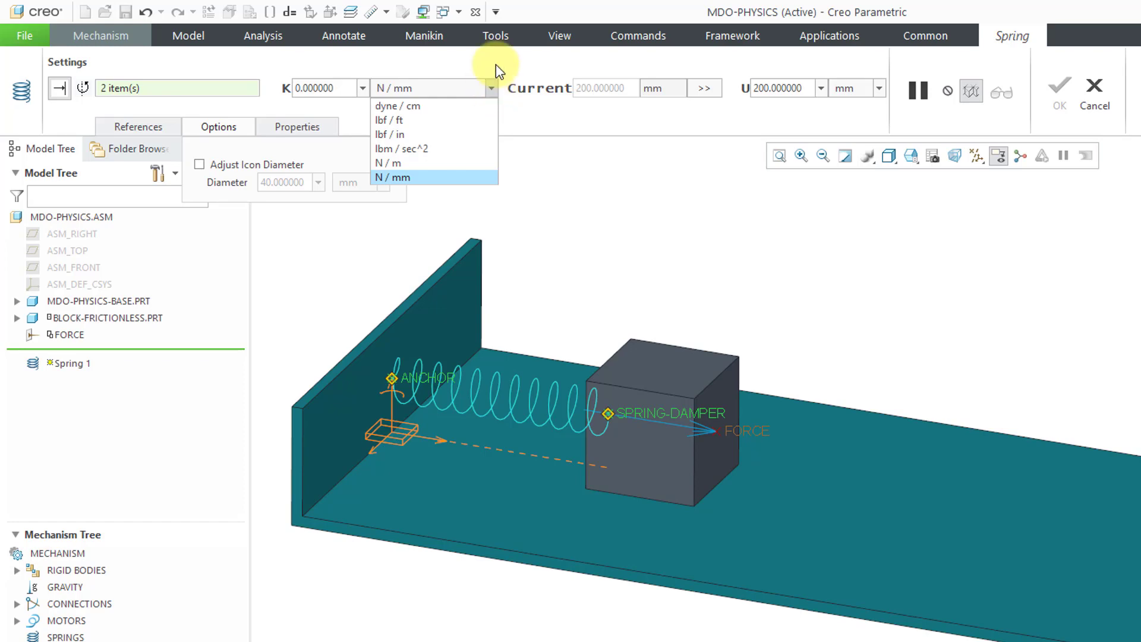
pyautogui.click(495, 65)
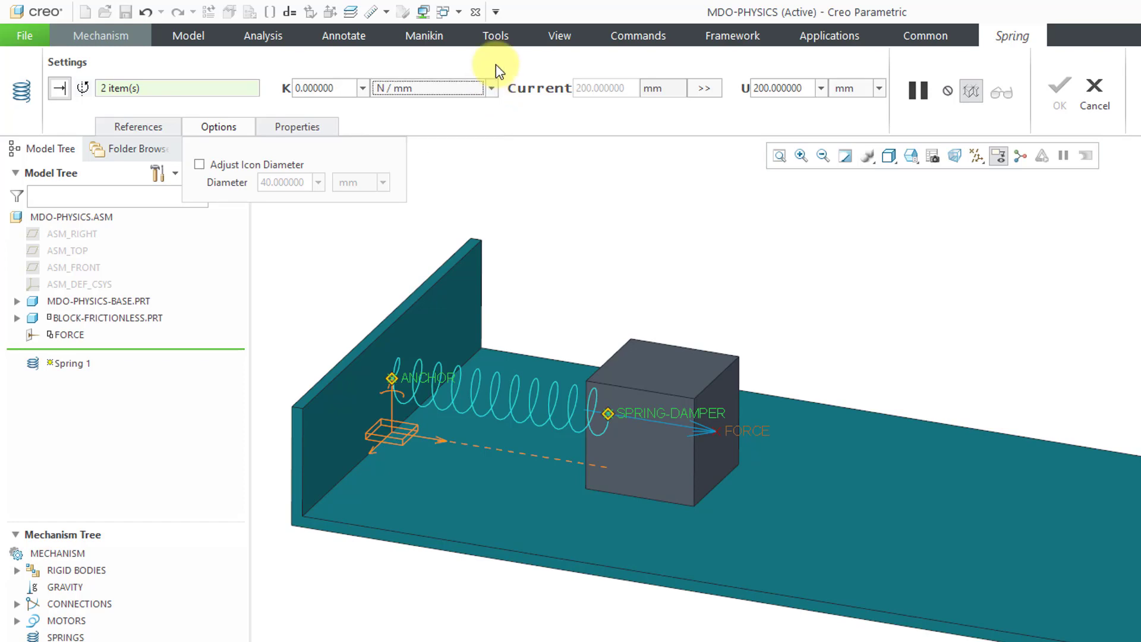
pyautogui.doubleClick(329, 89)
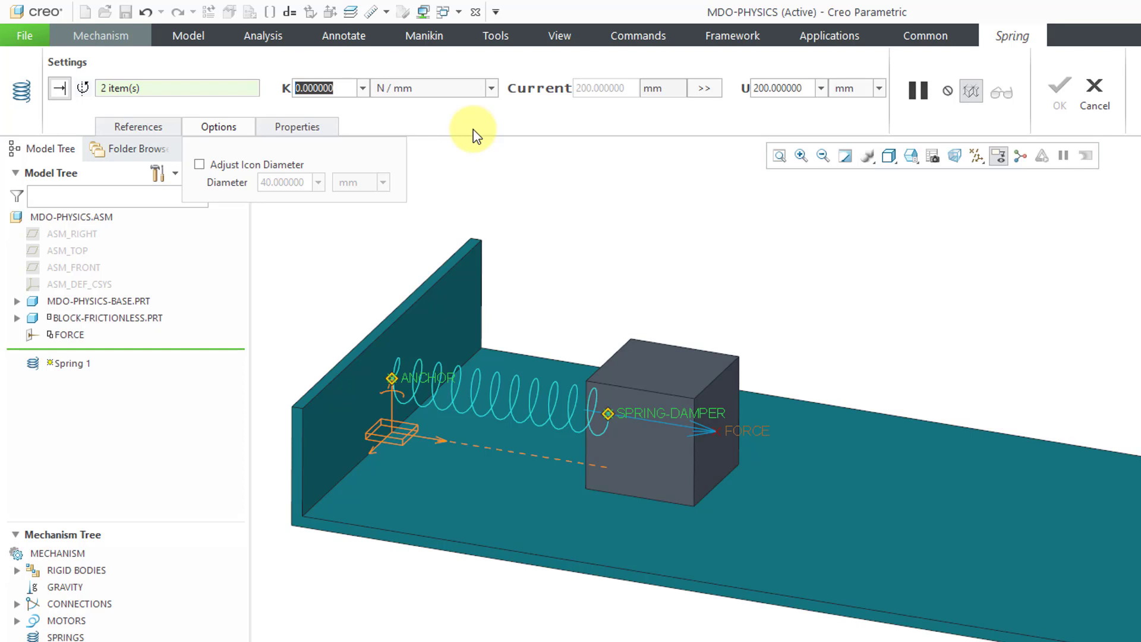
pyautogui.write('.5')
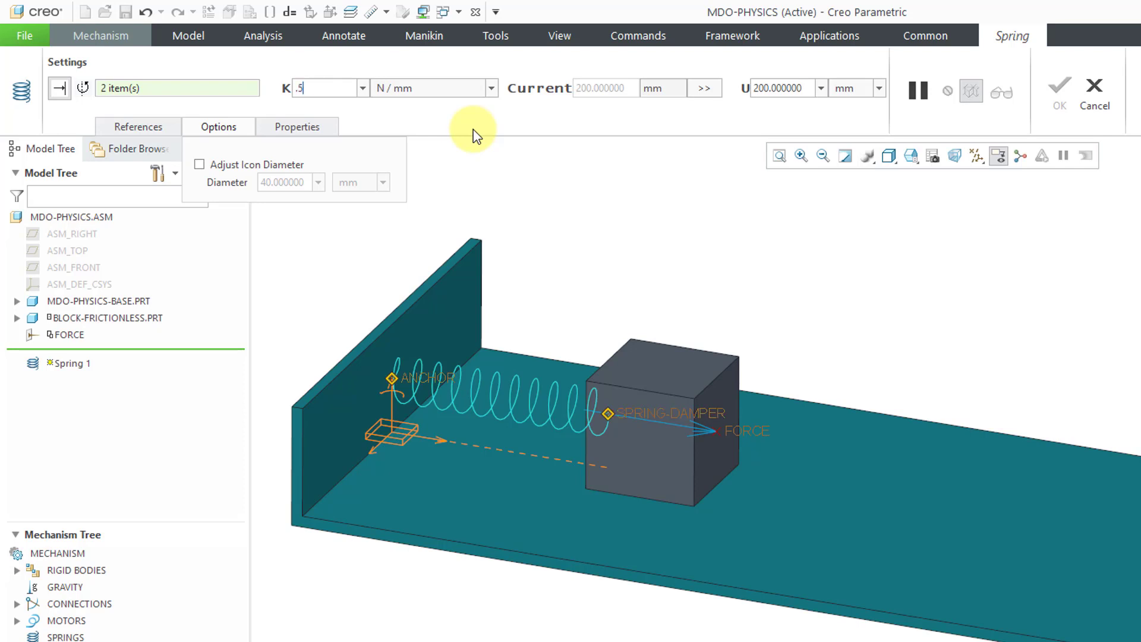
pyautogui.press('Return')
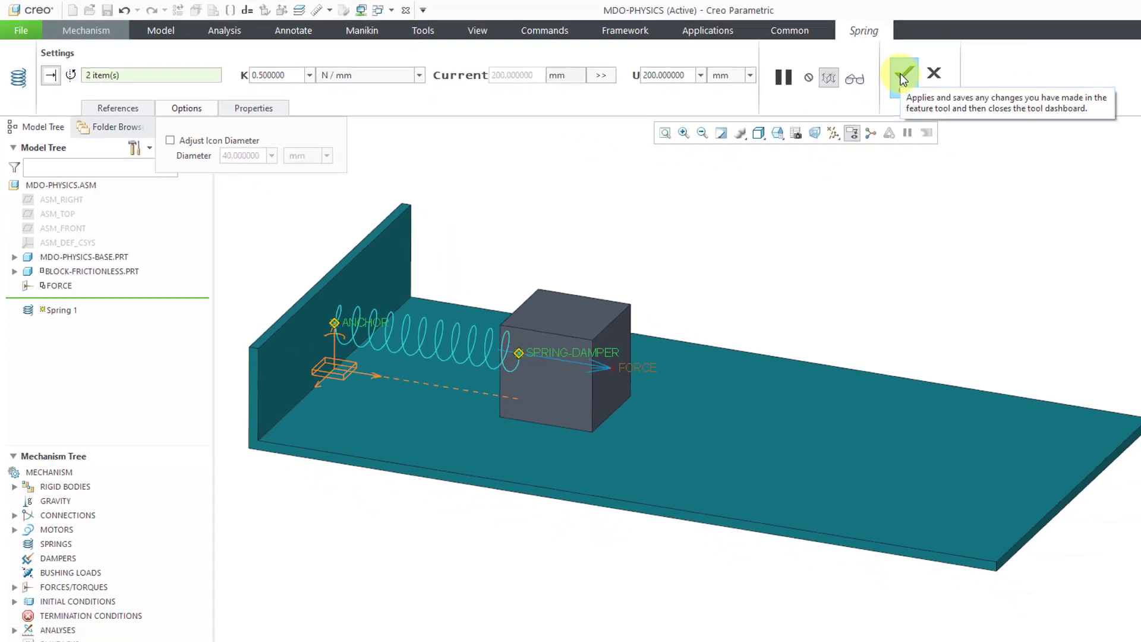
# Finish Spring 1 and rerun DYNAMICS, overwriting old results so the block stays near the wall
pyautogui.click(902, 76)
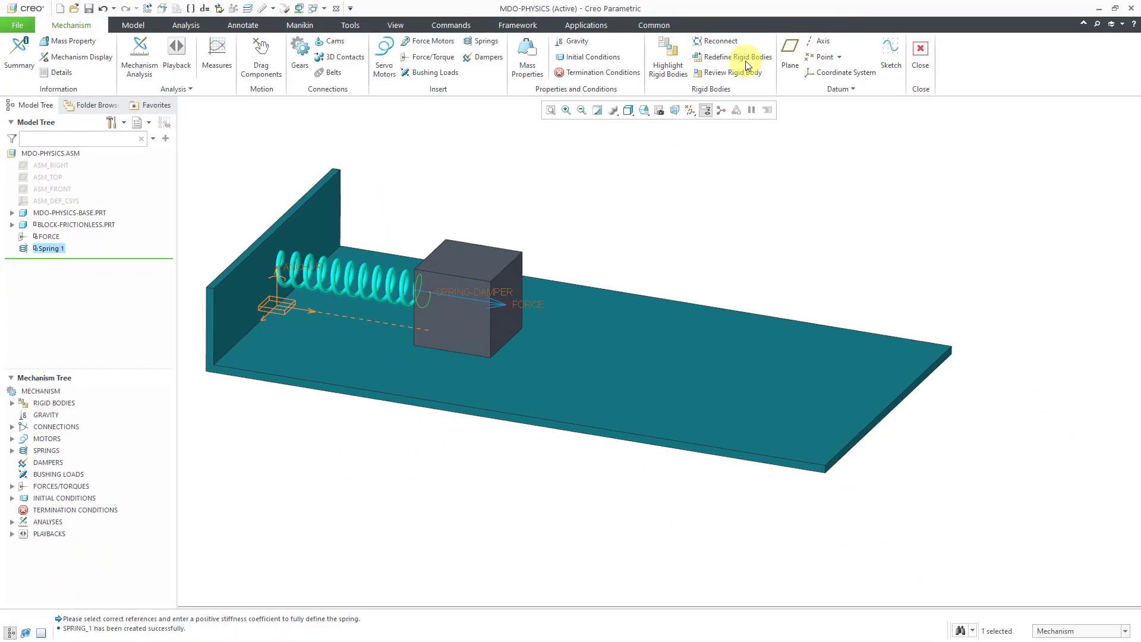
pyautogui.click(11, 521)
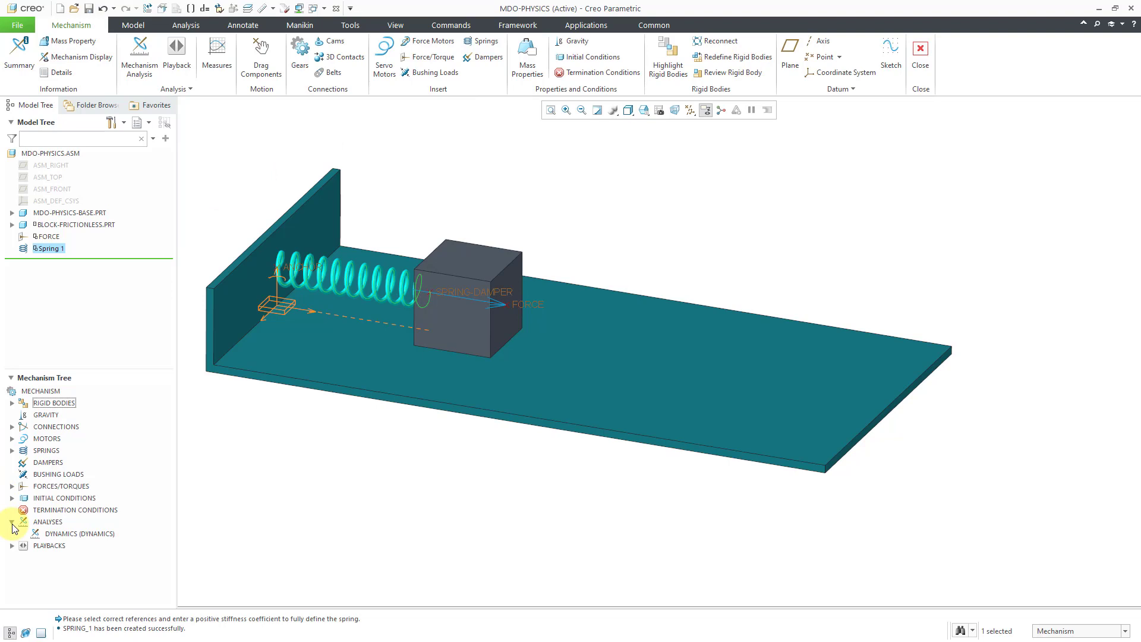
pyautogui.click(71, 534)
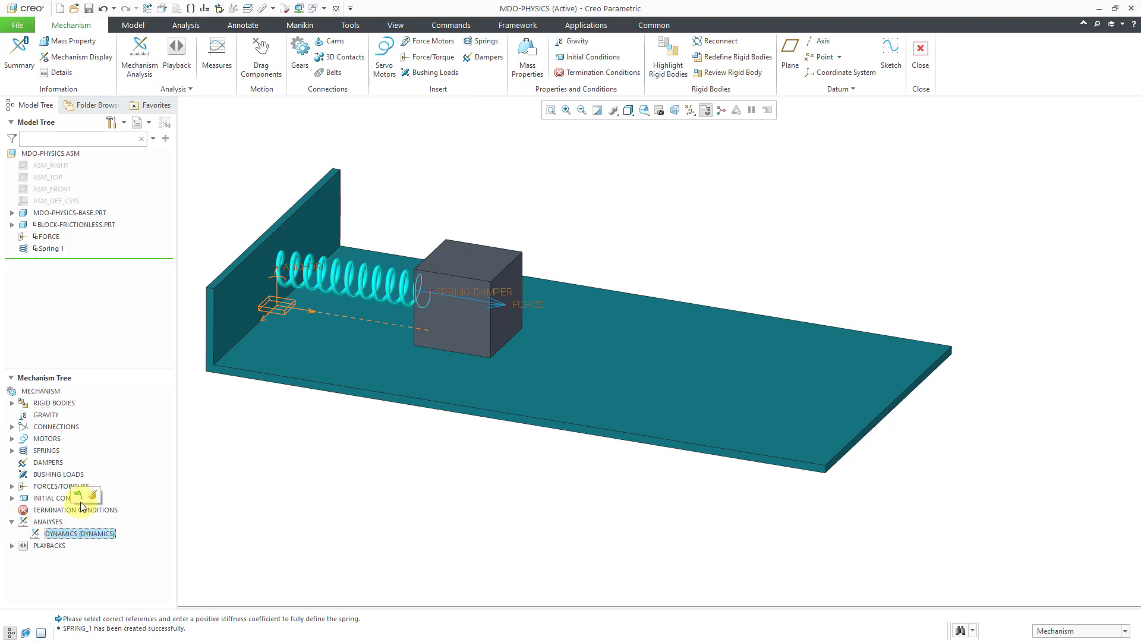
pyautogui.click(81, 496)
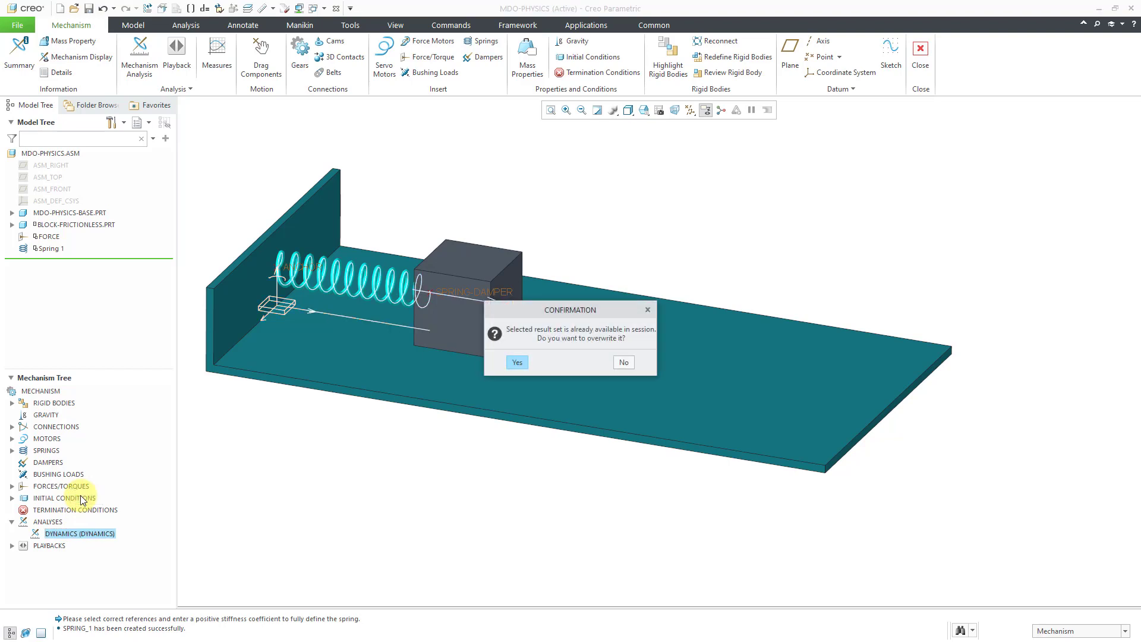
pyautogui.click(516, 363)
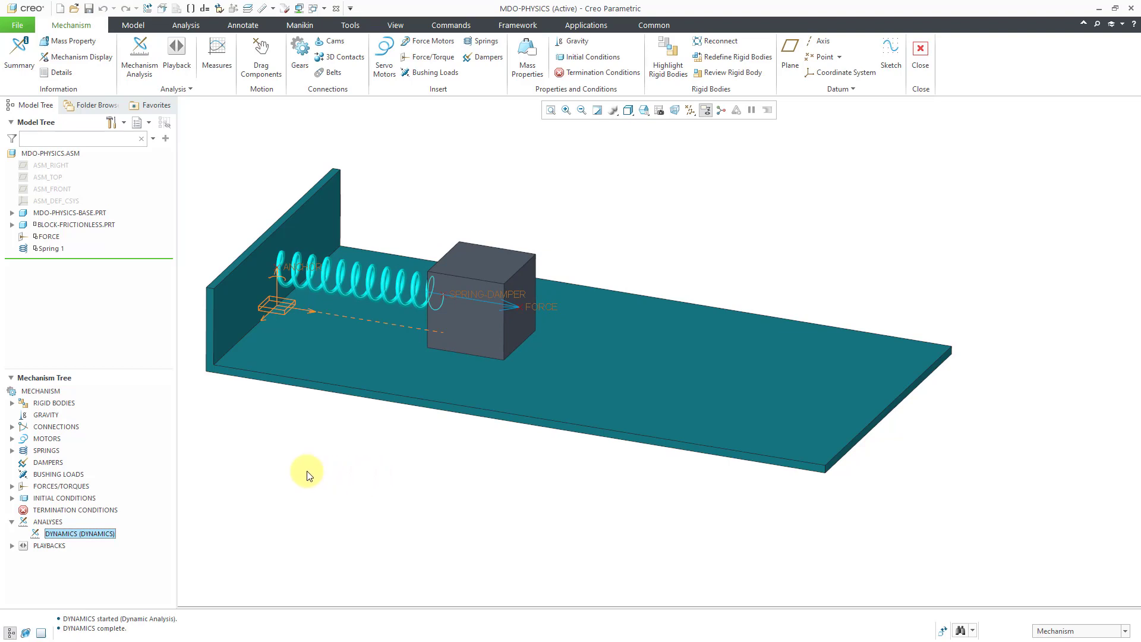
# Edit Spring 1's definition, changing its stiffness from 0.5 to 0.05 N/mm
pyautogui.click(12, 450)
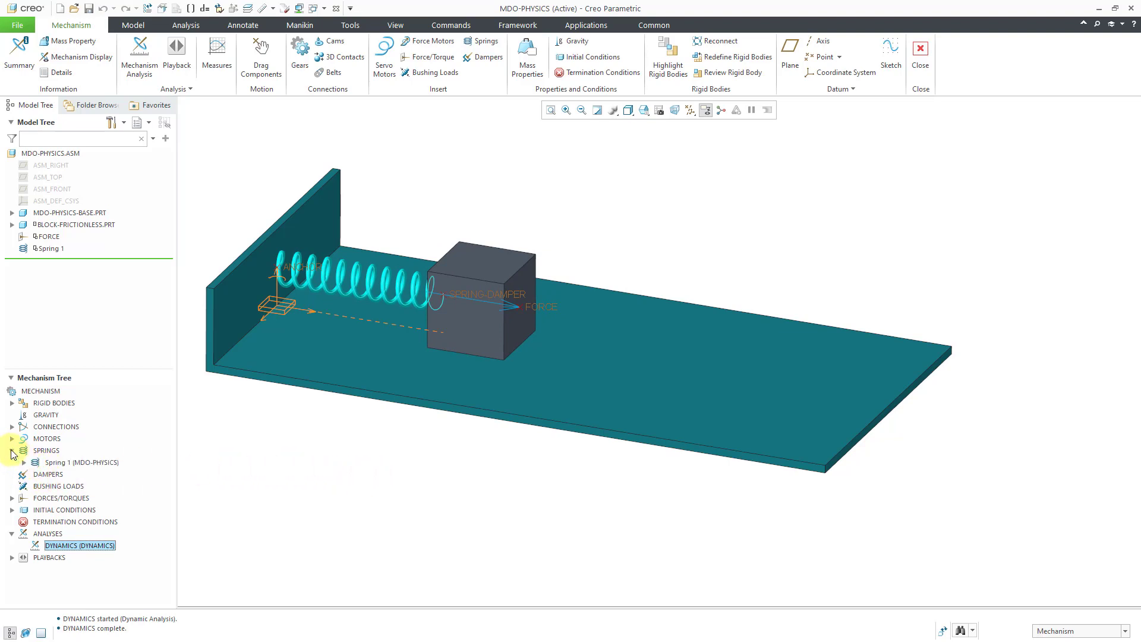
pyautogui.click(70, 464)
pyautogui.doubleClick(70, 465)
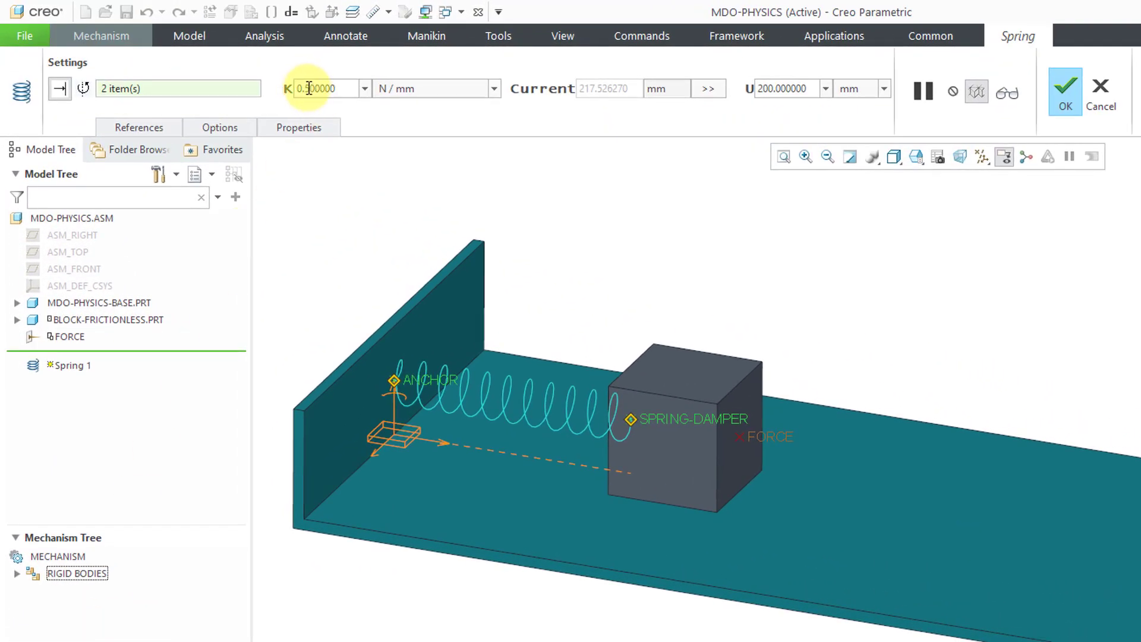
pyautogui.doubleClick(309, 88)
pyautogui.click(303, 88)
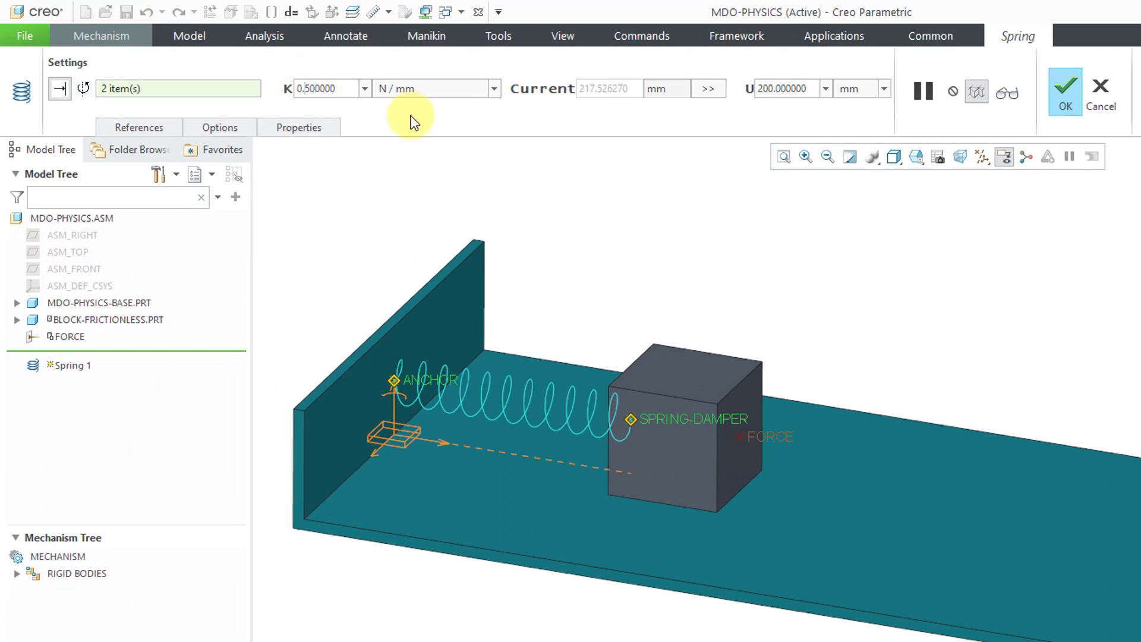
pyautogui.write('0')
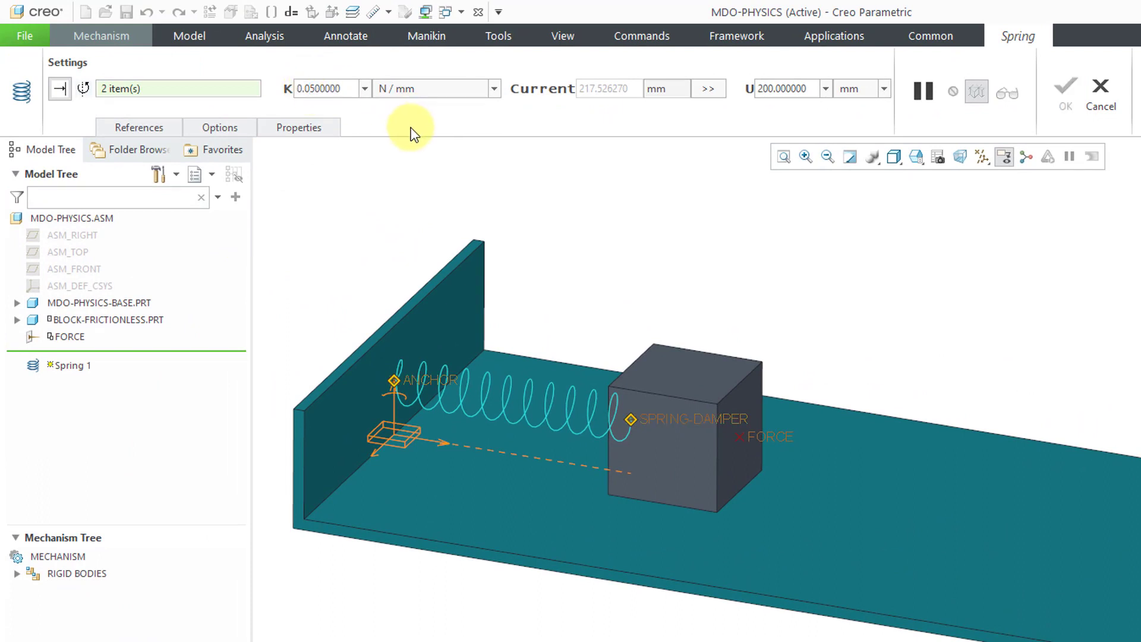
pyautogui.click(1064, 92)
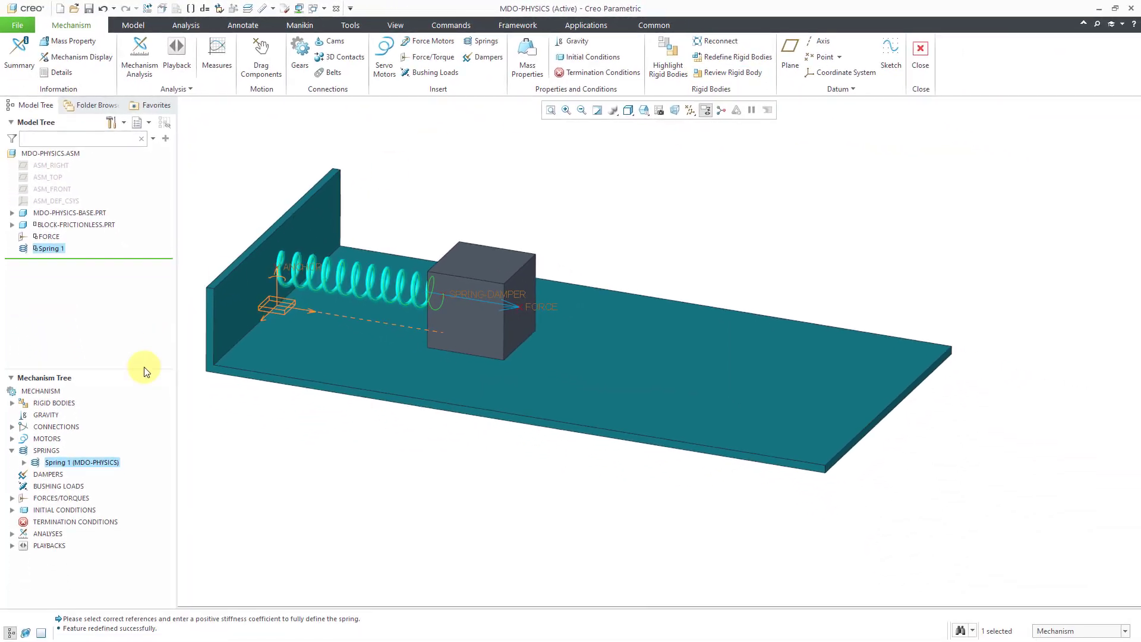
pyautogui.click(13, 534)
pyautogui.click(79, 546)
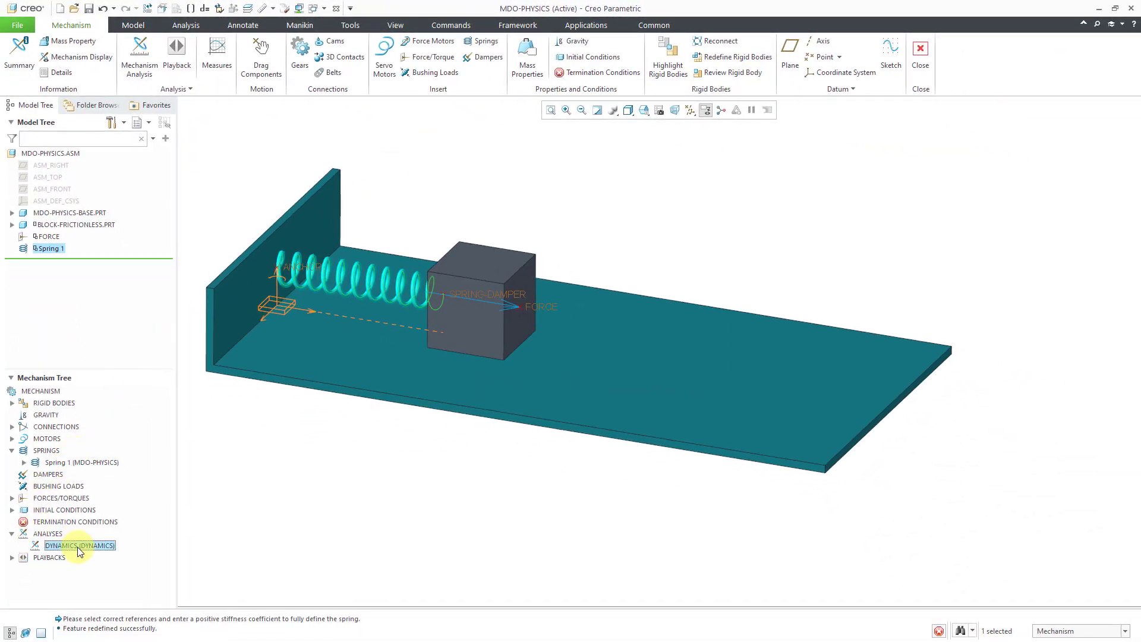
pyautogui.click(97, 510)
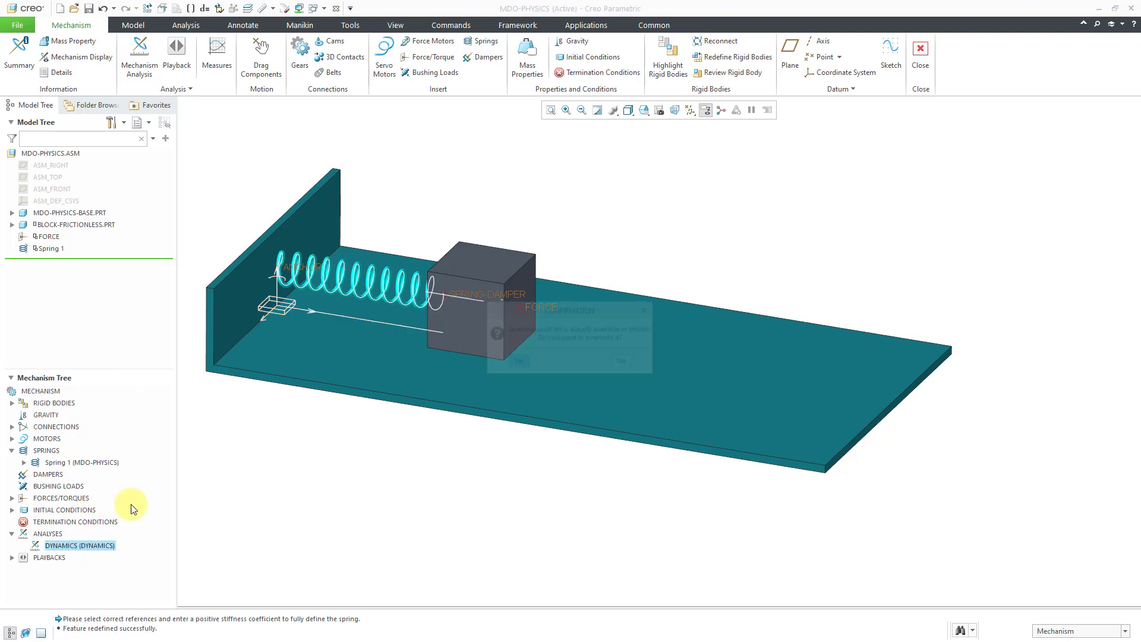
pyautogui.click(517, 363)
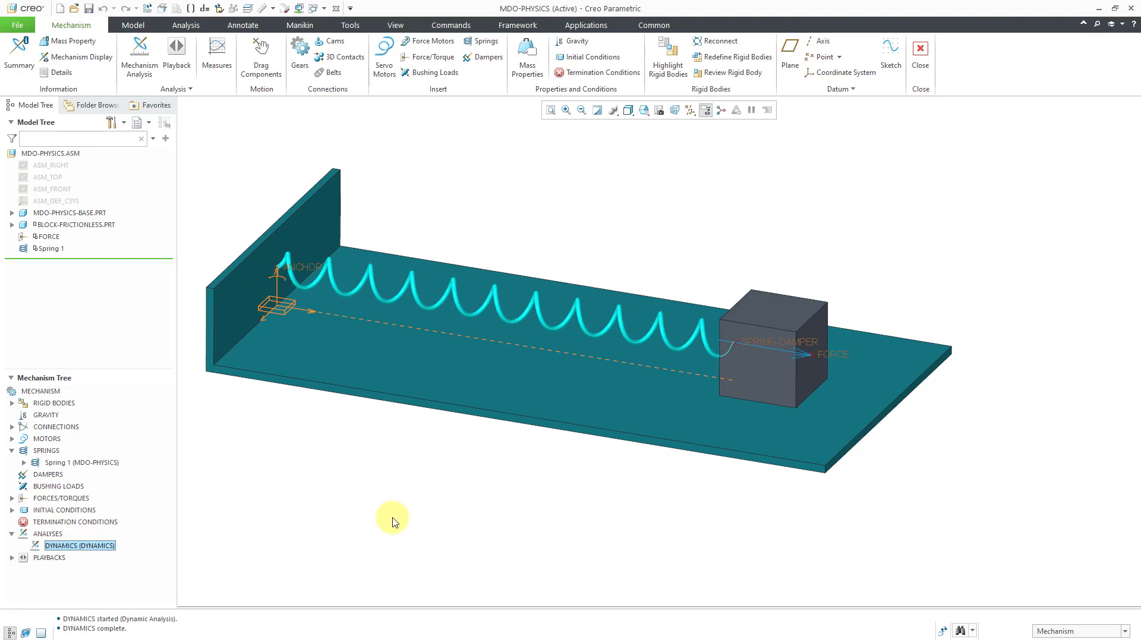
pyautogui.click(943, 631)
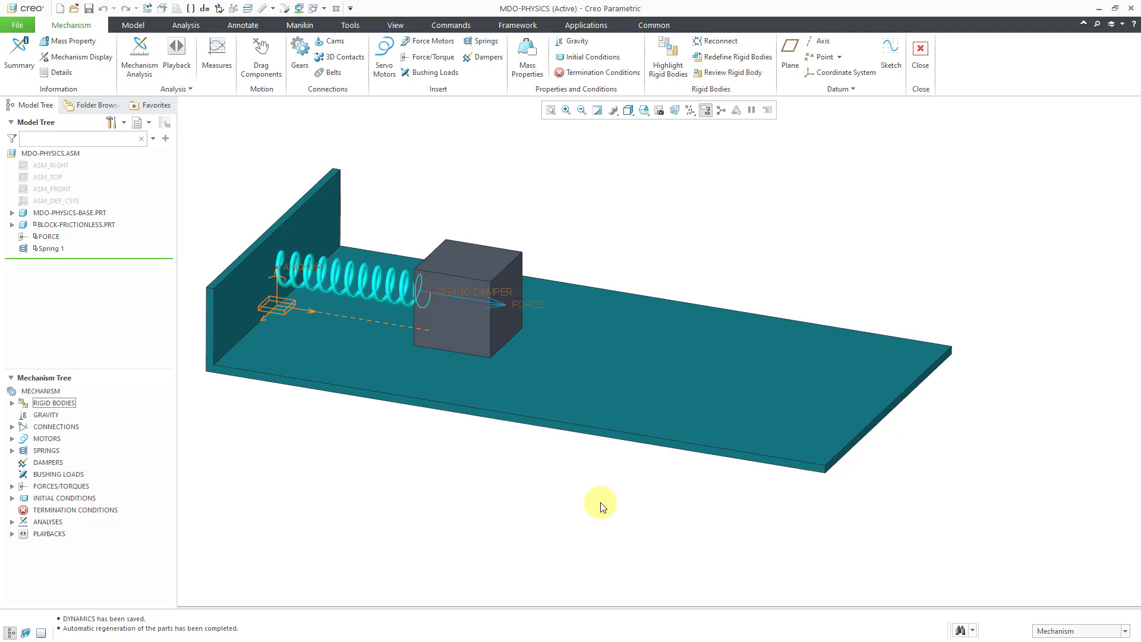
# Start a damper connecting the ANCHOR point to the SPRING-DAMPER point
pyautogui.click(487, 59)
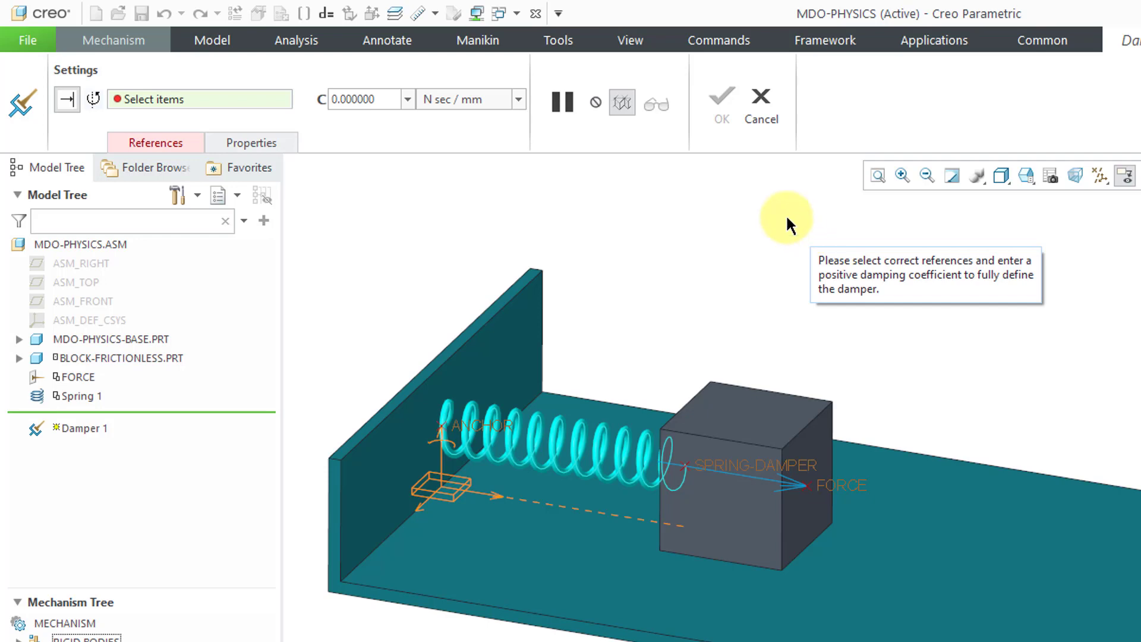
pyautogui.click(161, 143)
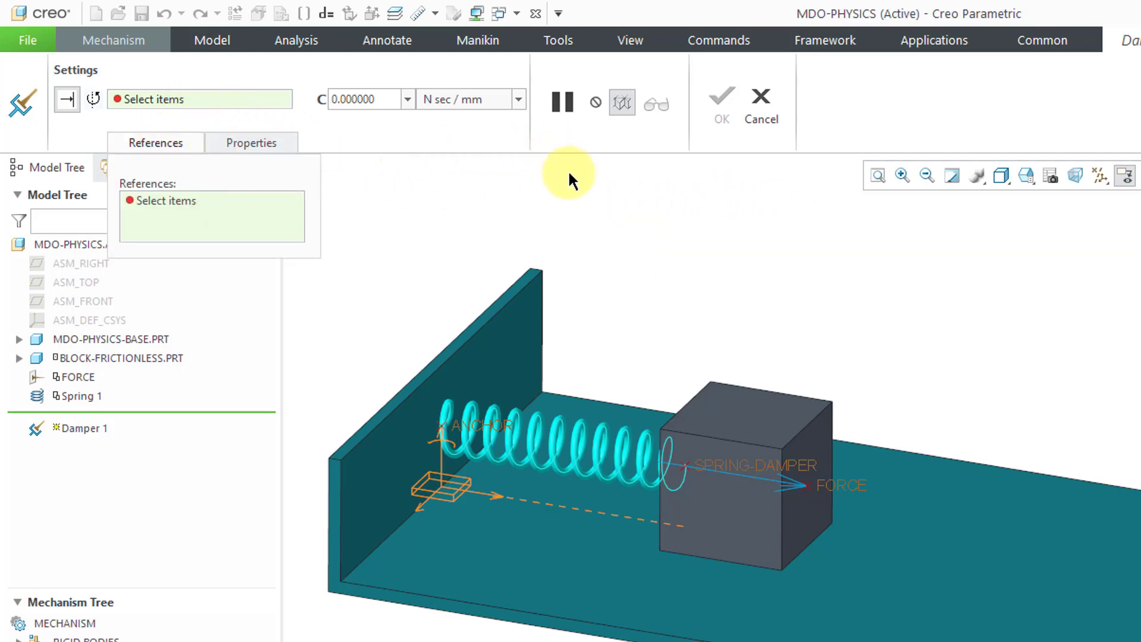
pyautogui.click(474, 429)
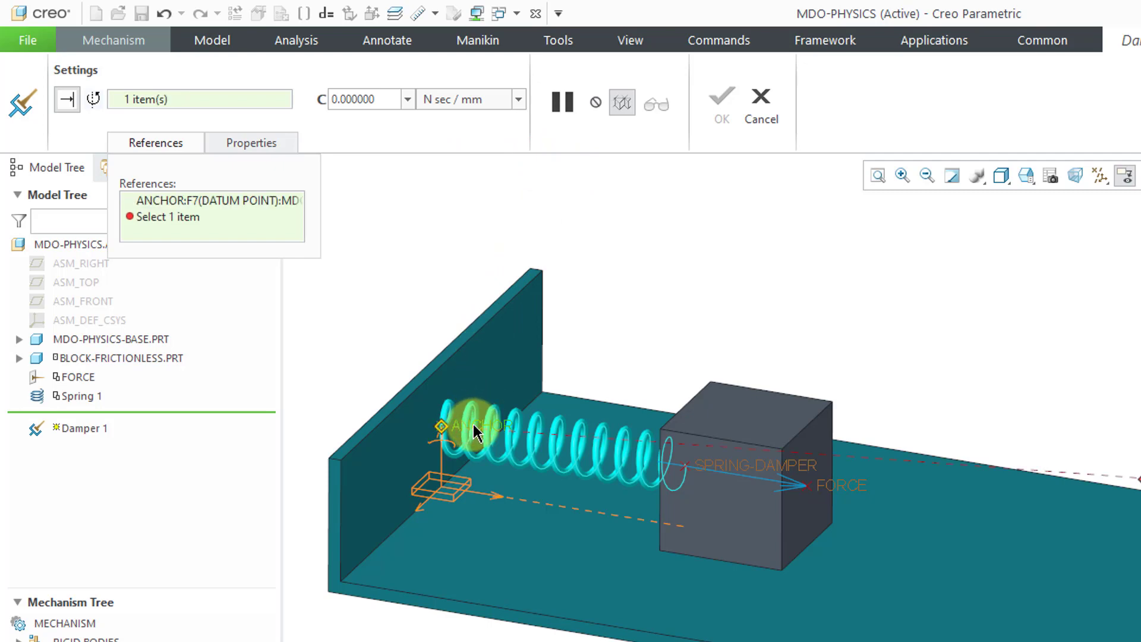
pyautogui.click(732, 465)
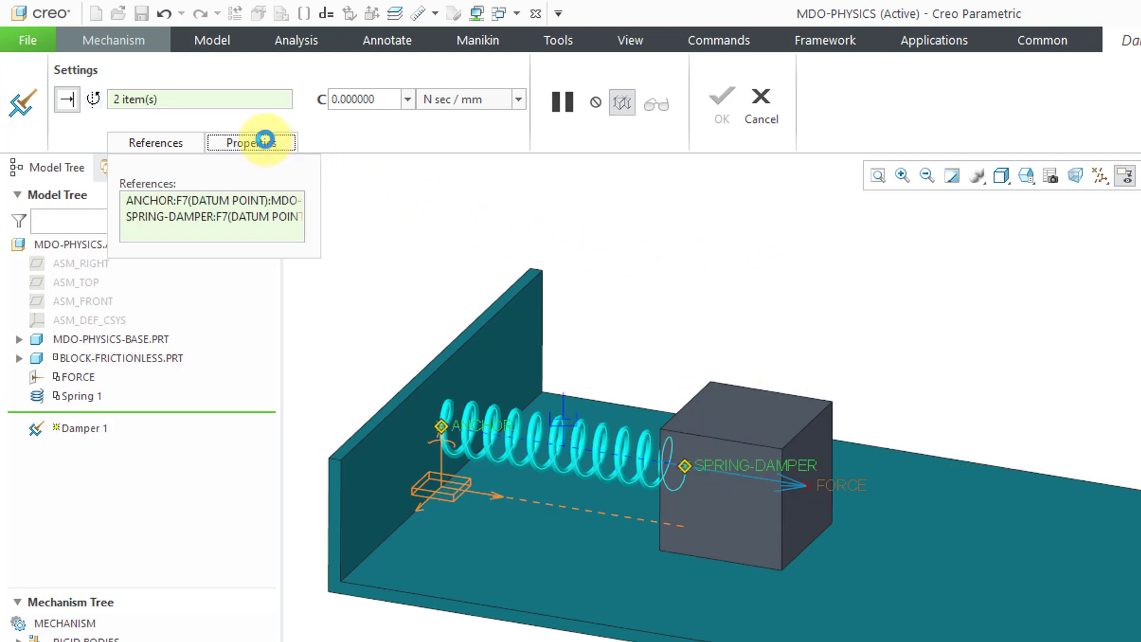
pyautogui.click(265, 140)
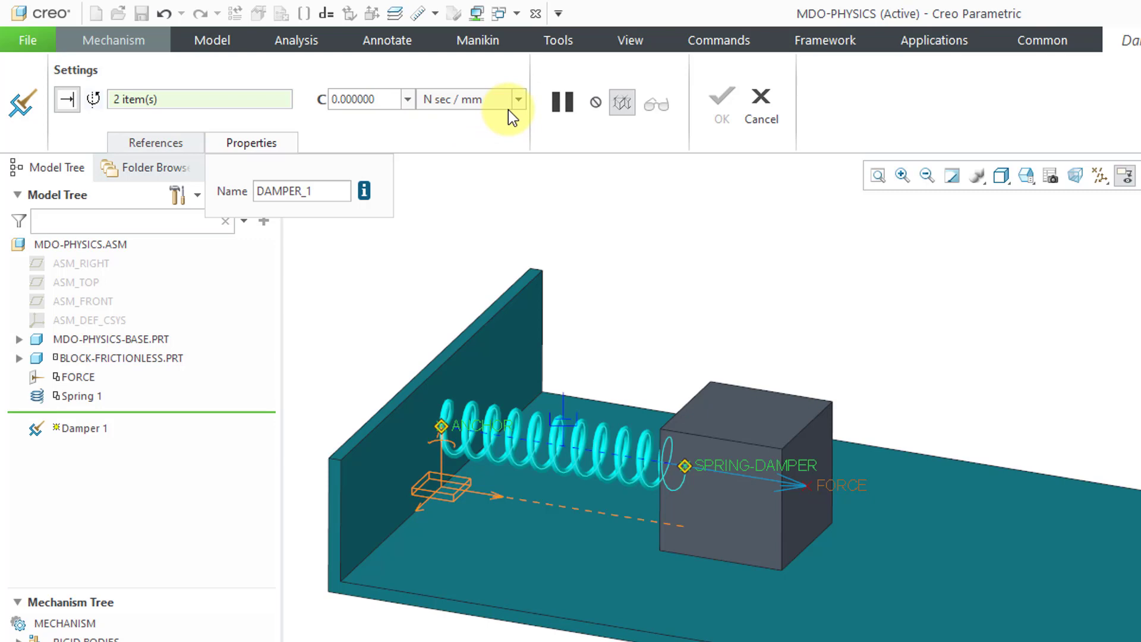
# Set the damping coefficient C to 0.01 N sec/mm
pyautogui.click(519, 98)
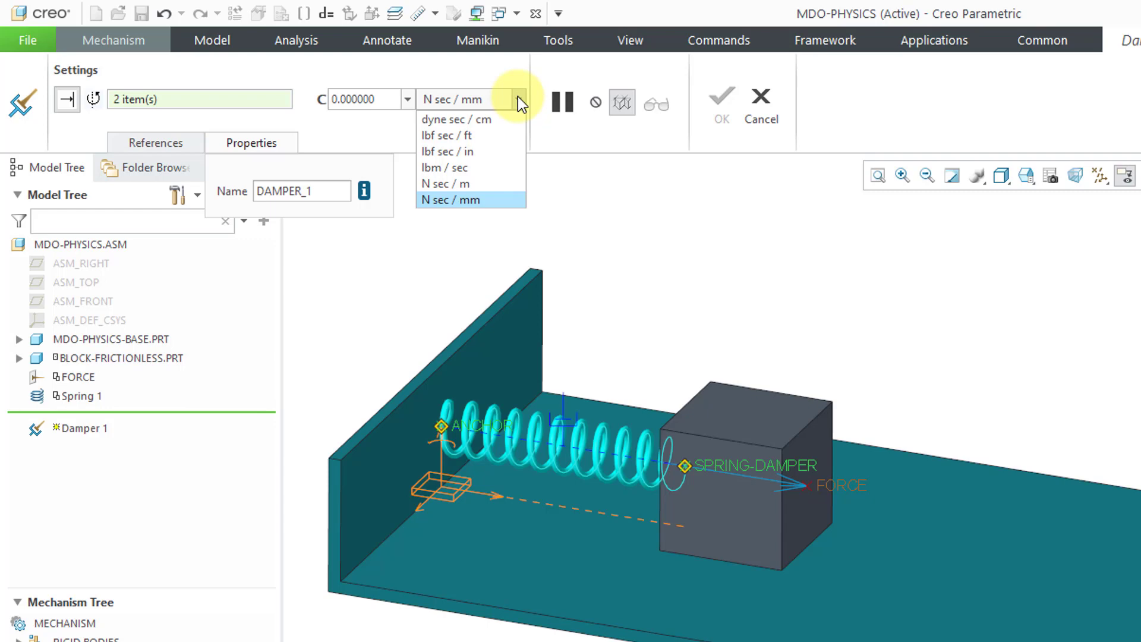
pyautogui.click(466, 198)
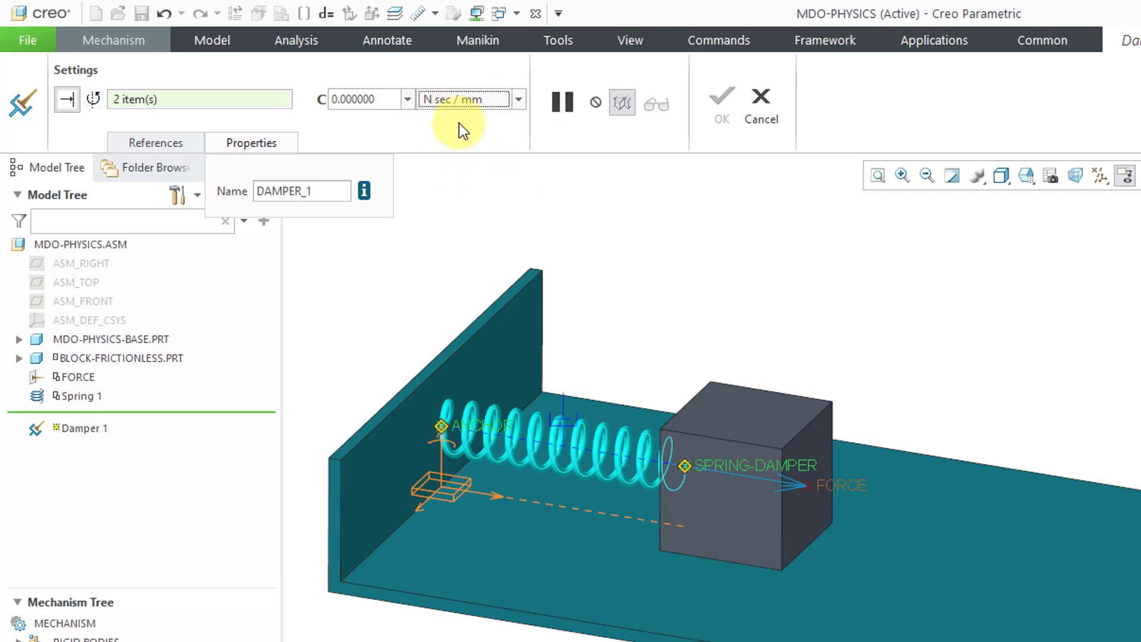
pyautogui.click(390, 97)
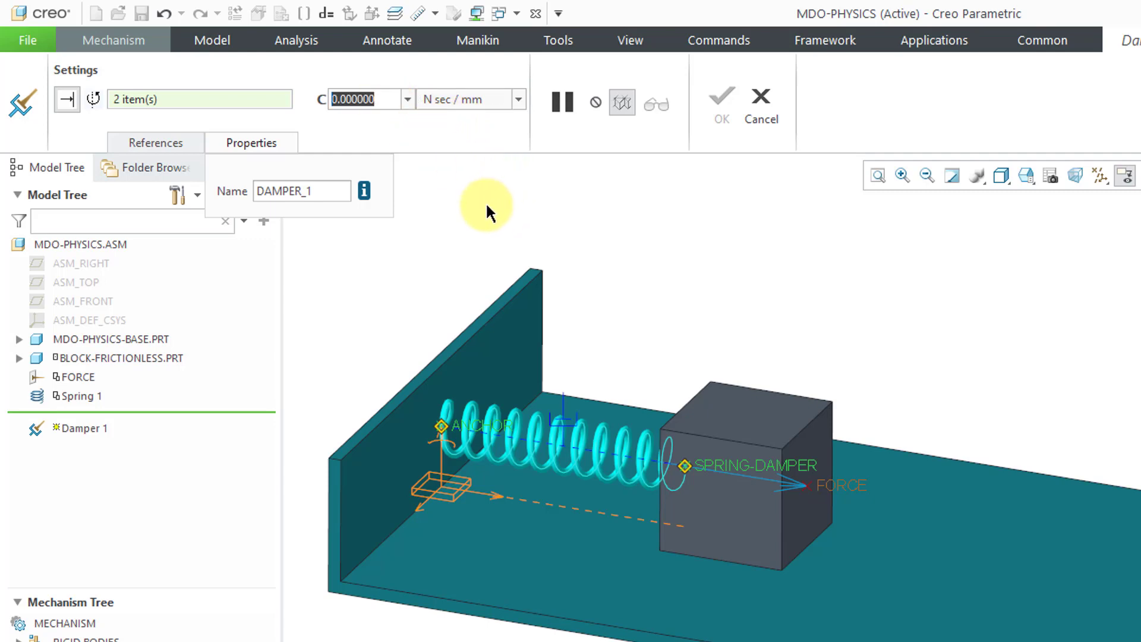
pyautogui.write('.01')
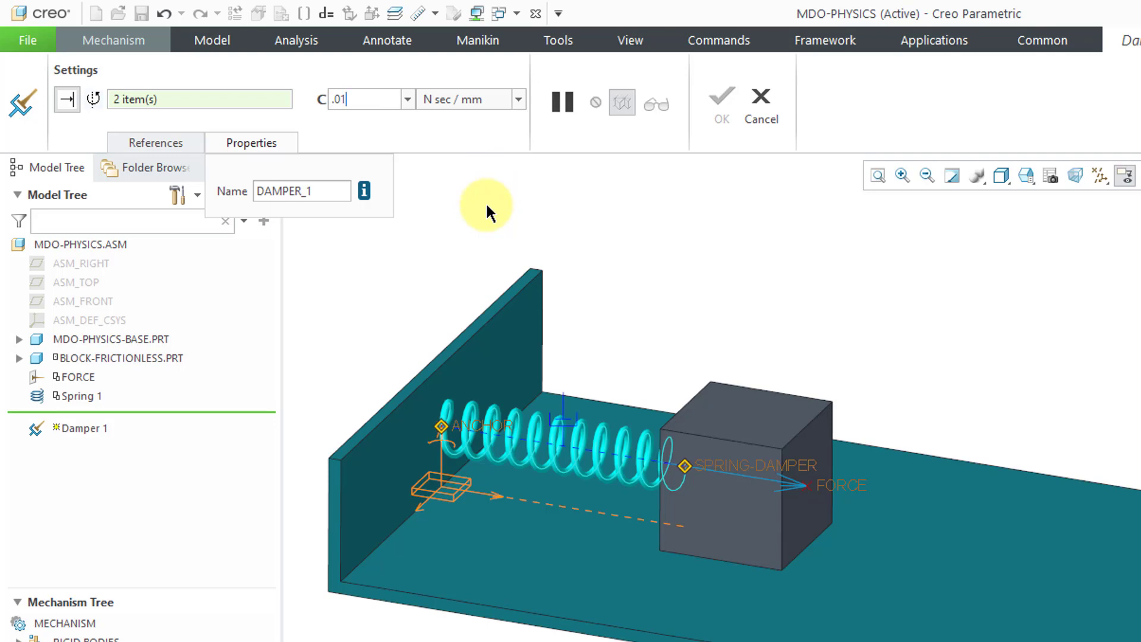
pyautogui.press('Return')
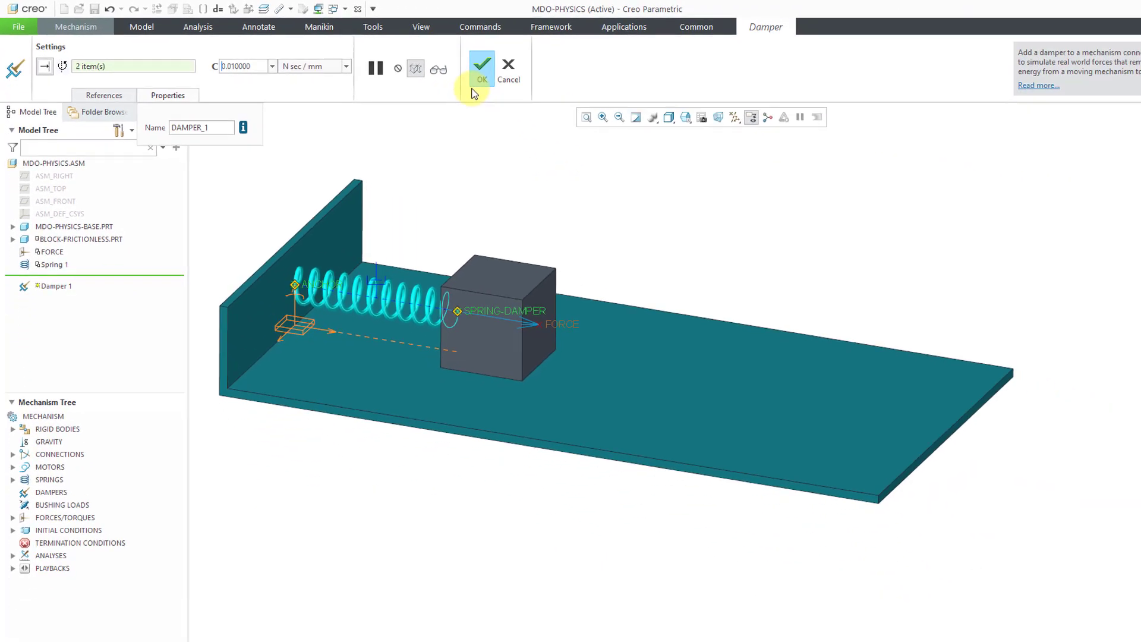
# Finish Damper 1 and rerun DYNAMICS, overwriting prior results; the block settles midway
pyautogui.click(721, 101)
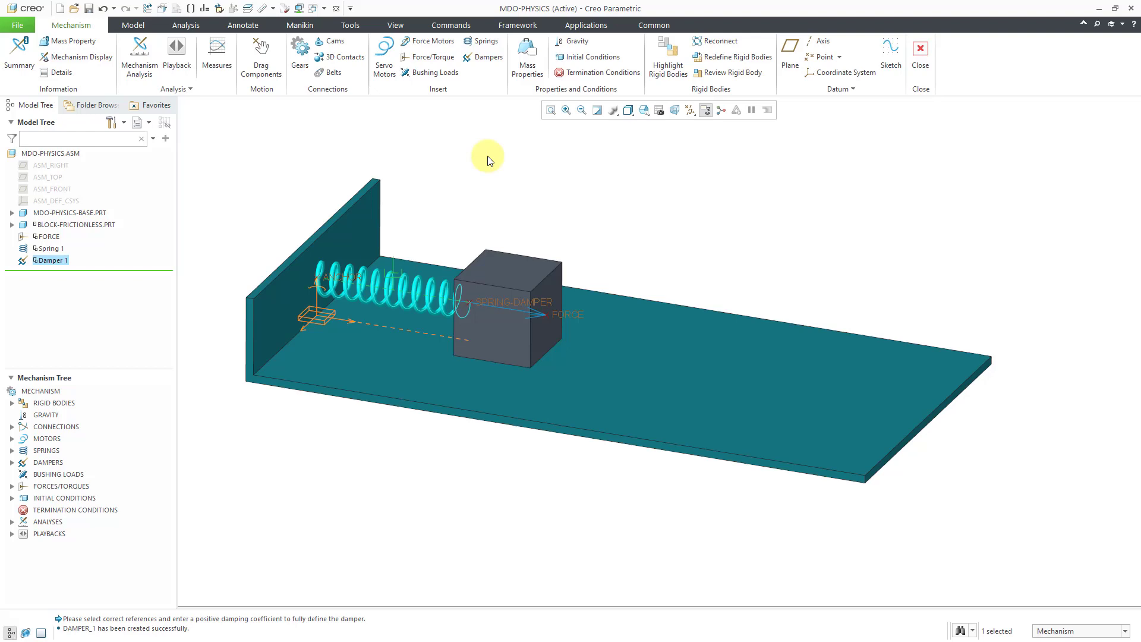
pyautogui.click(11, 522)
pyautogui.click(68, 536)
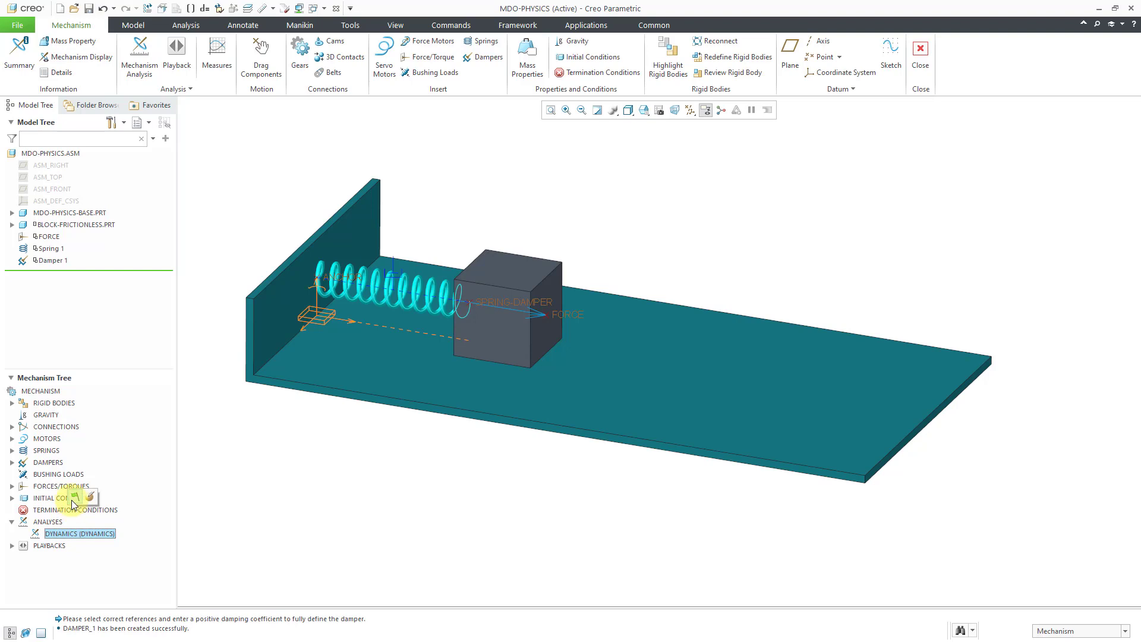
pyautogui.click(74, 499)
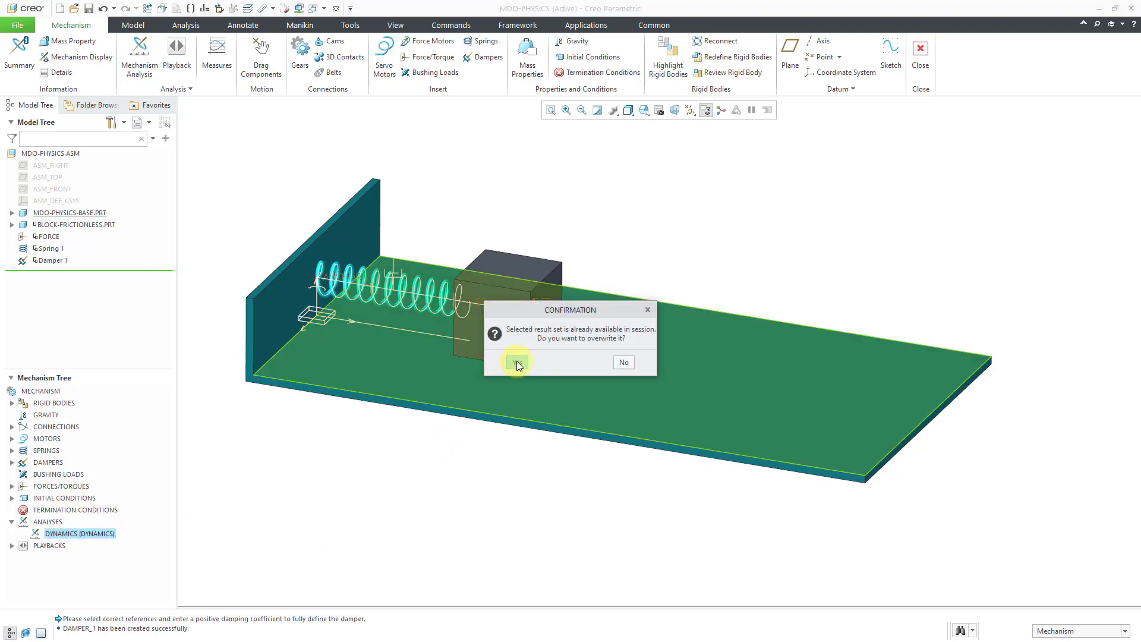
pyautogui.click(517, 362)
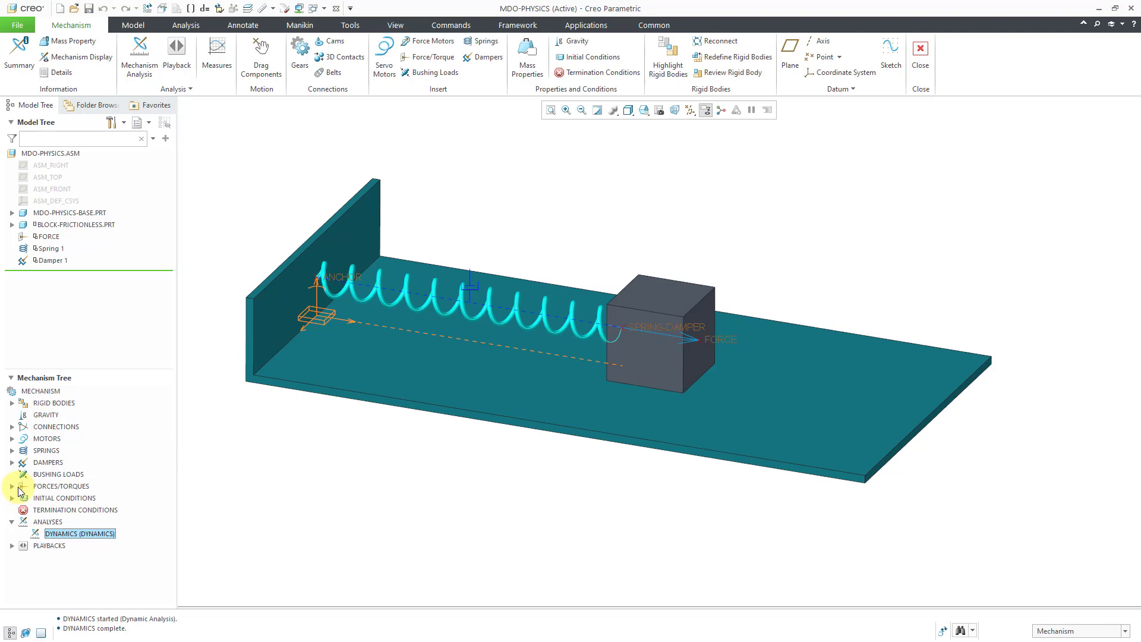
# Edit Damper 1's definition, changing C from 0.01 to 0.001 N sec/mm
pyautogui.click(12, 463)
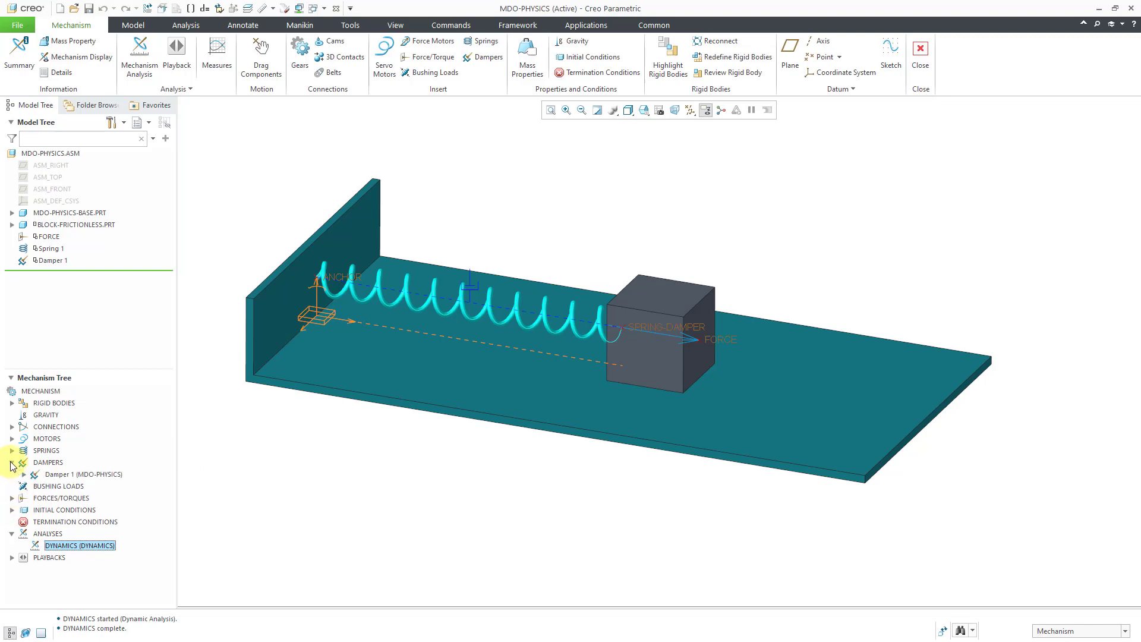
pyautogui.click(67, 475)
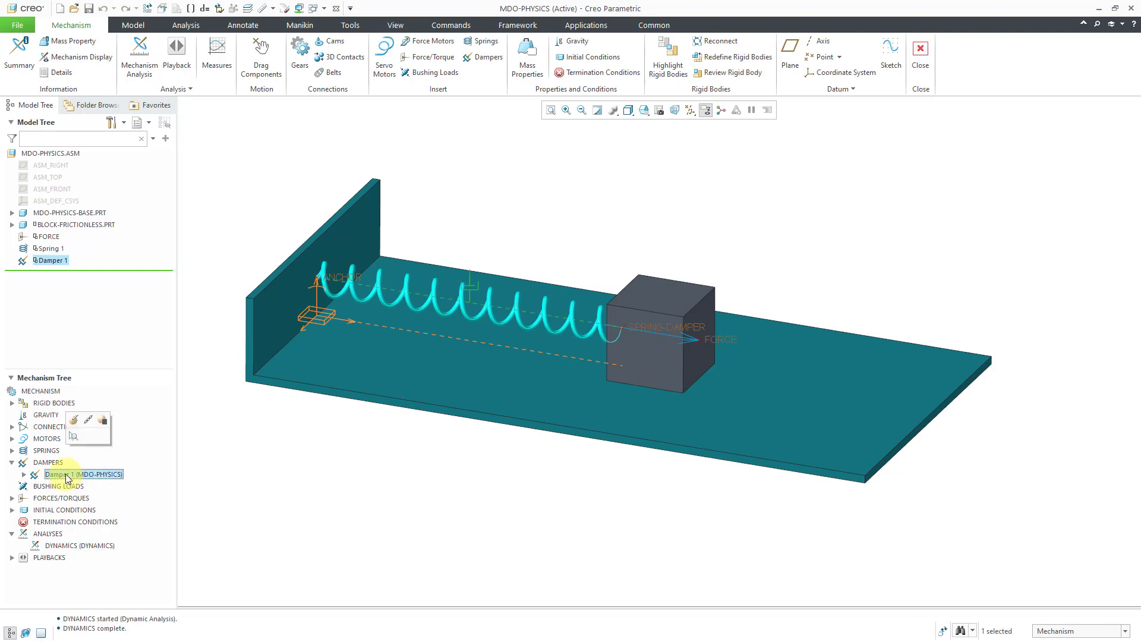
pyautogui.click(72, 420)
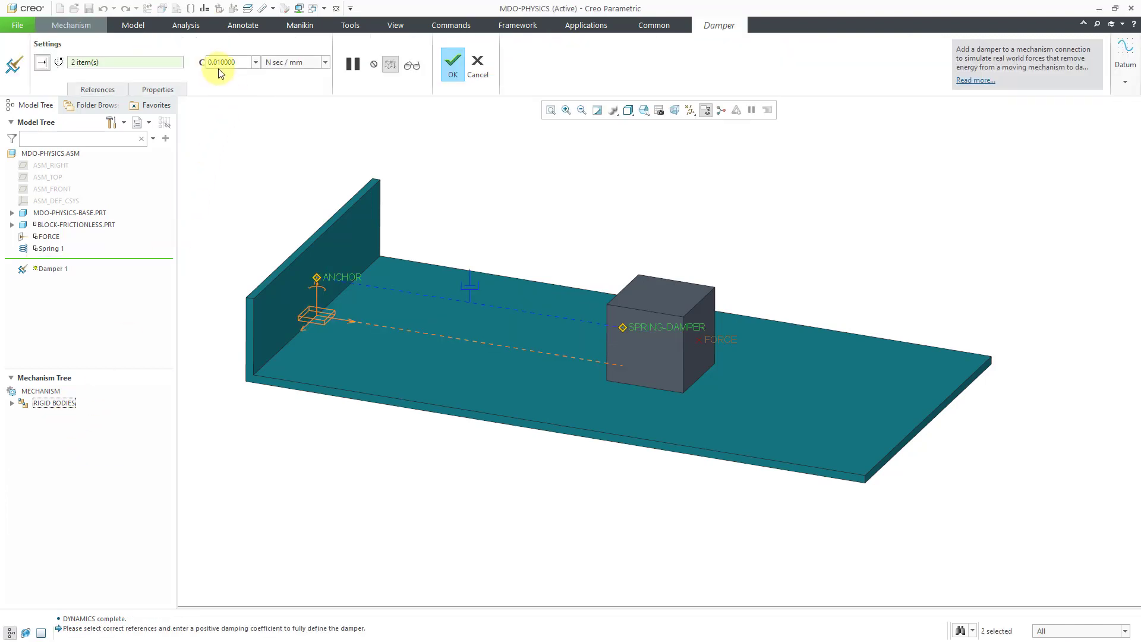
pyautogui.doubleClick(219, 63)
pyautogui.click(219, 62)
pyautogui.write('0')
pyautogui.press('Return')
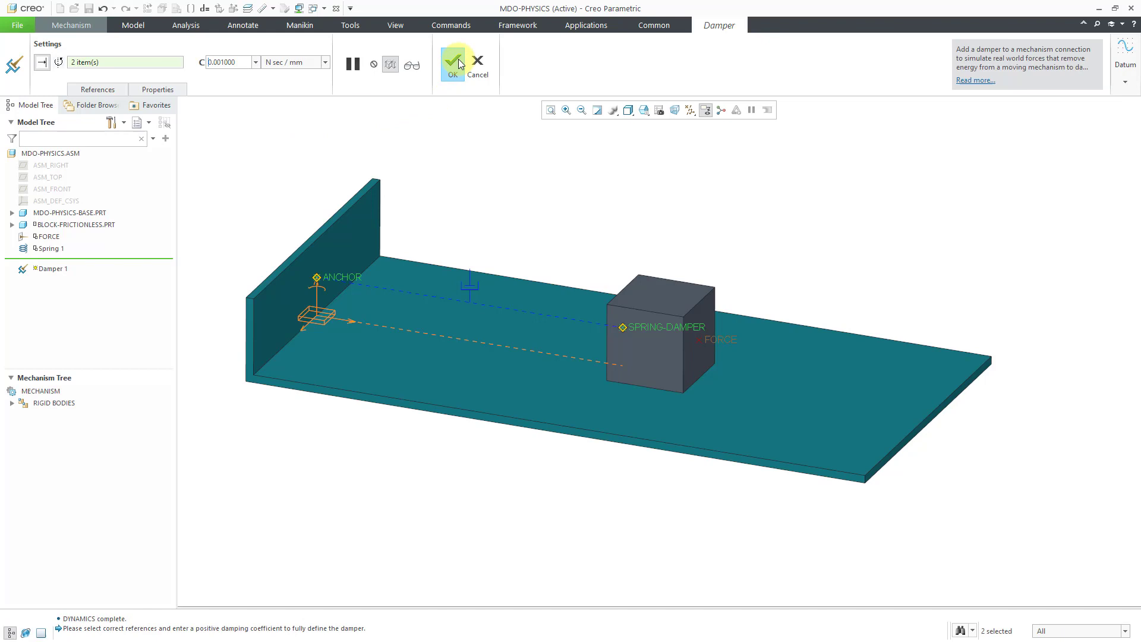
pyautogui.click(453, 62)
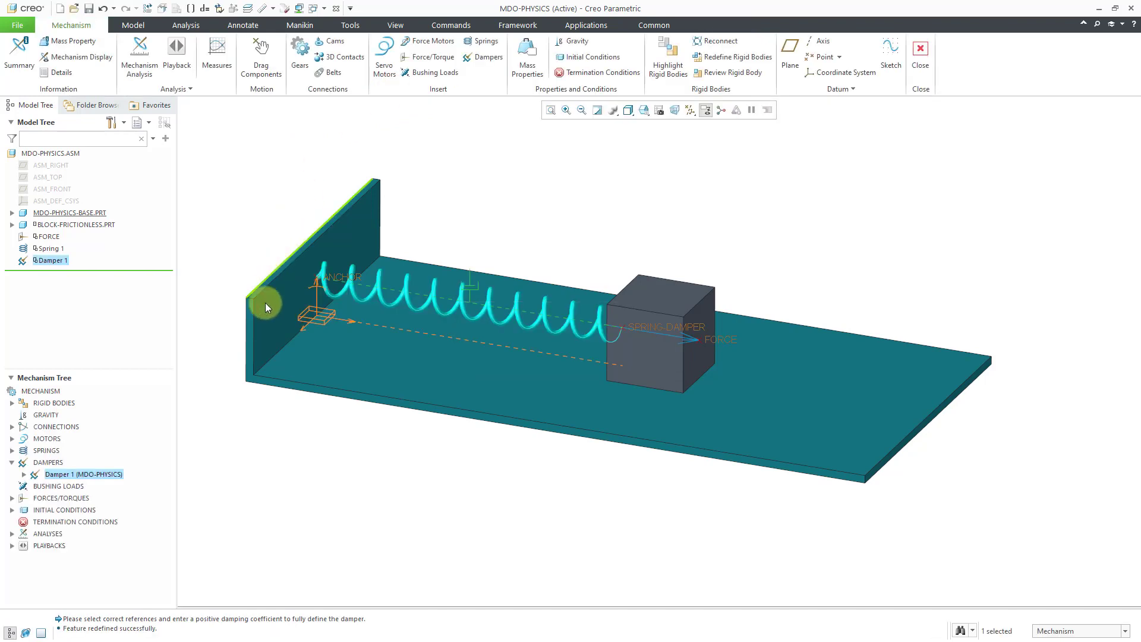
pyautogui.click(12, 534)
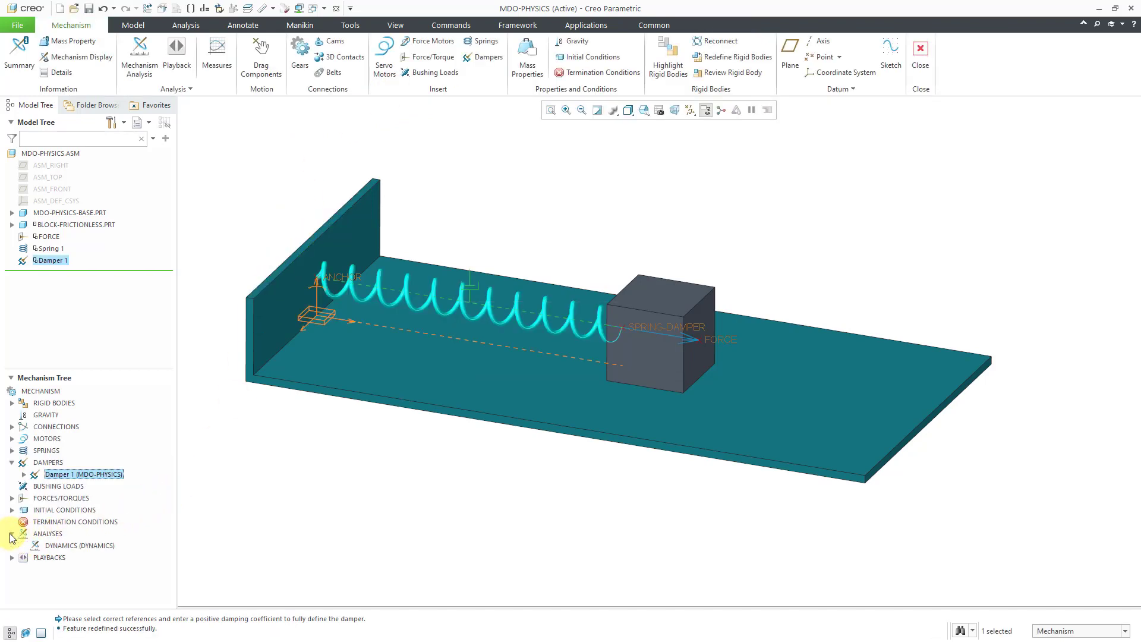
pyautogui.click(65, 546)
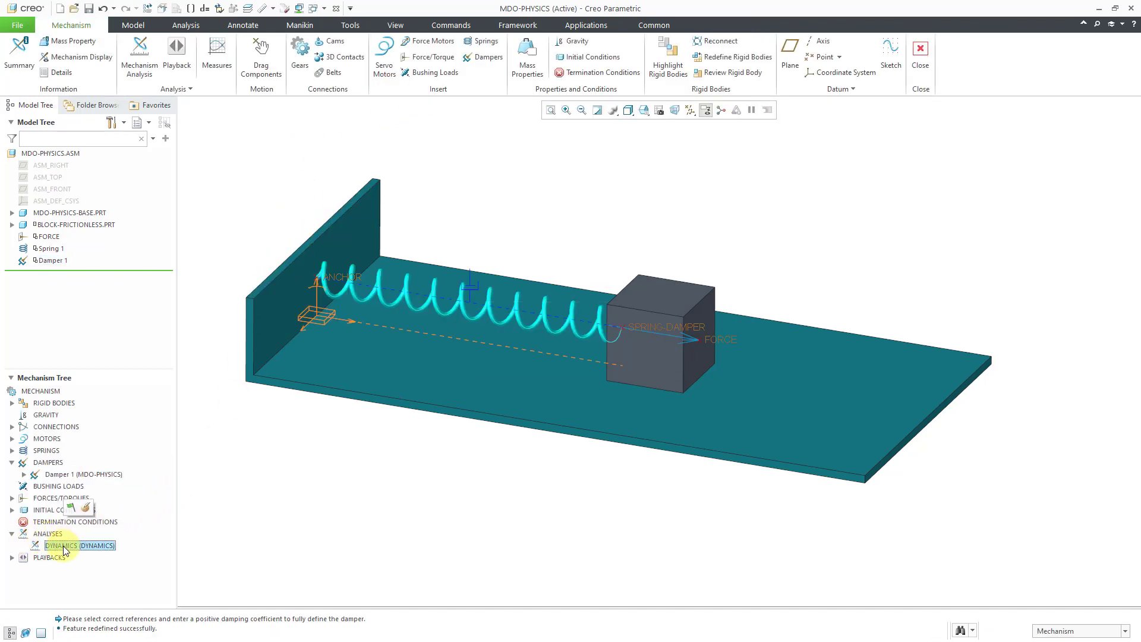
pyautogui.click(85, 506)
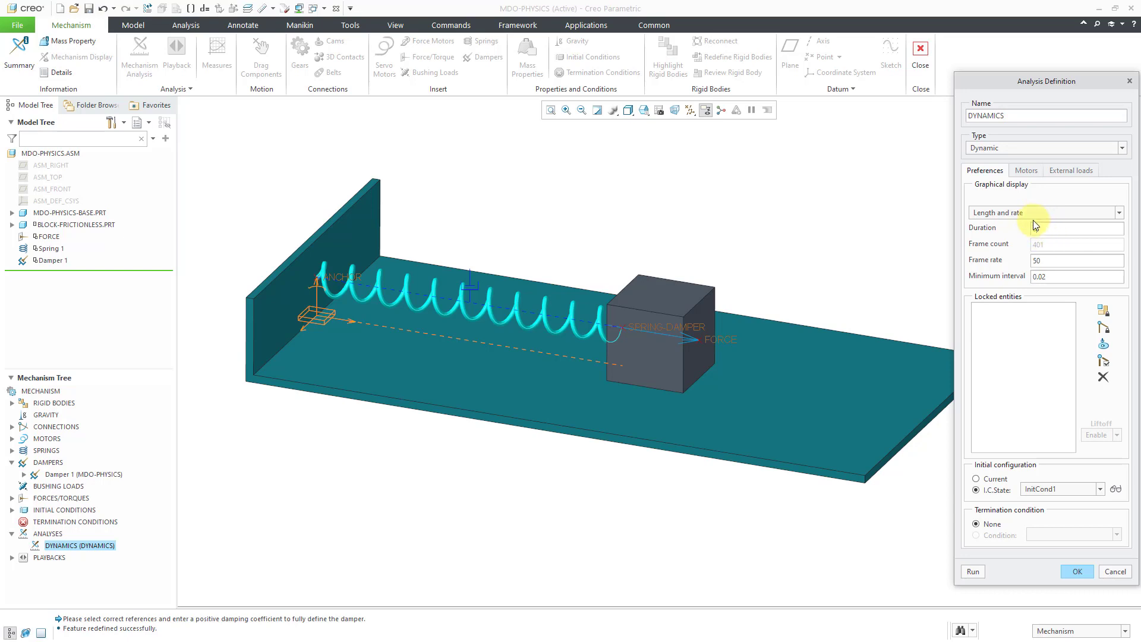
pyautogui.click(1077, 572)
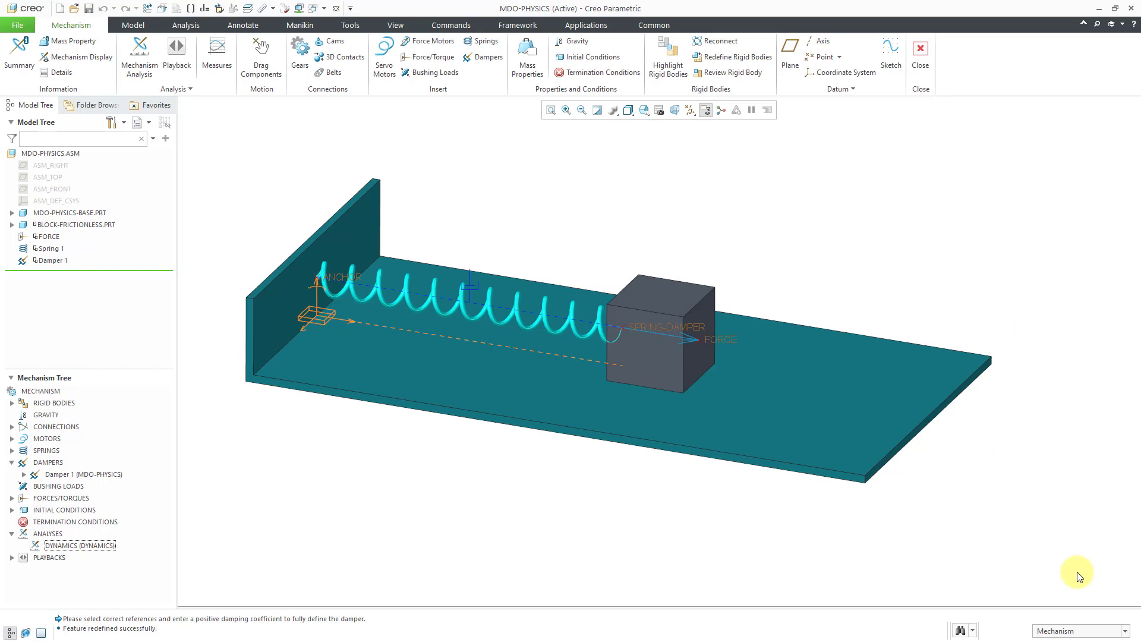
# Rerun DYNAMICS with the 0.001 N sec/mm damper, overwriting the previous results
pyautogui.click(59, 547)
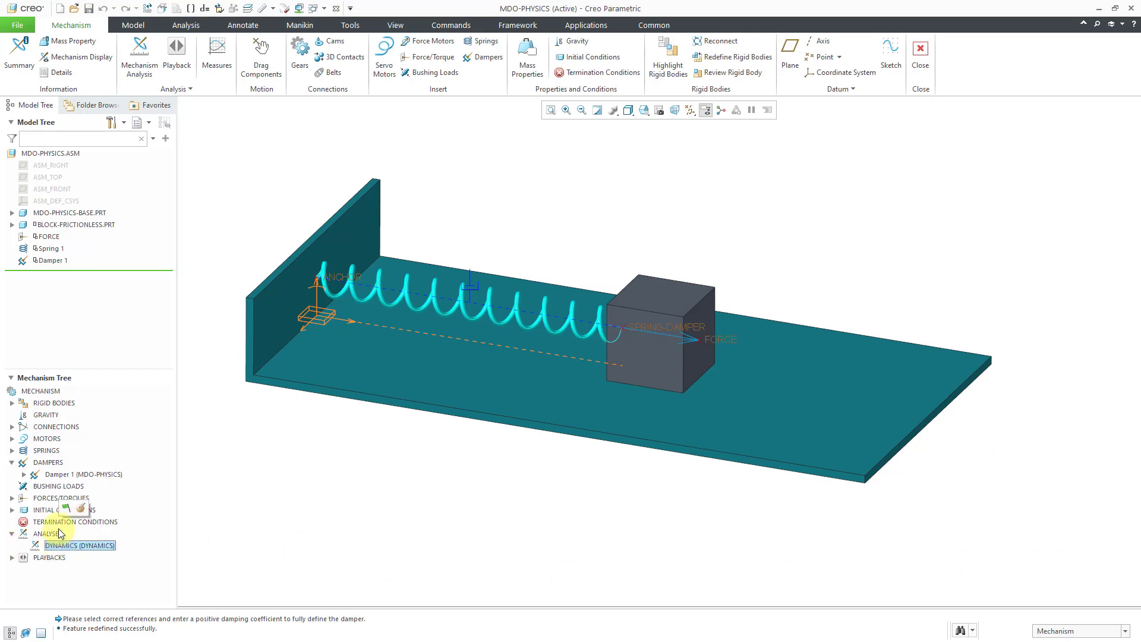
pyautogui.click(65, 510)
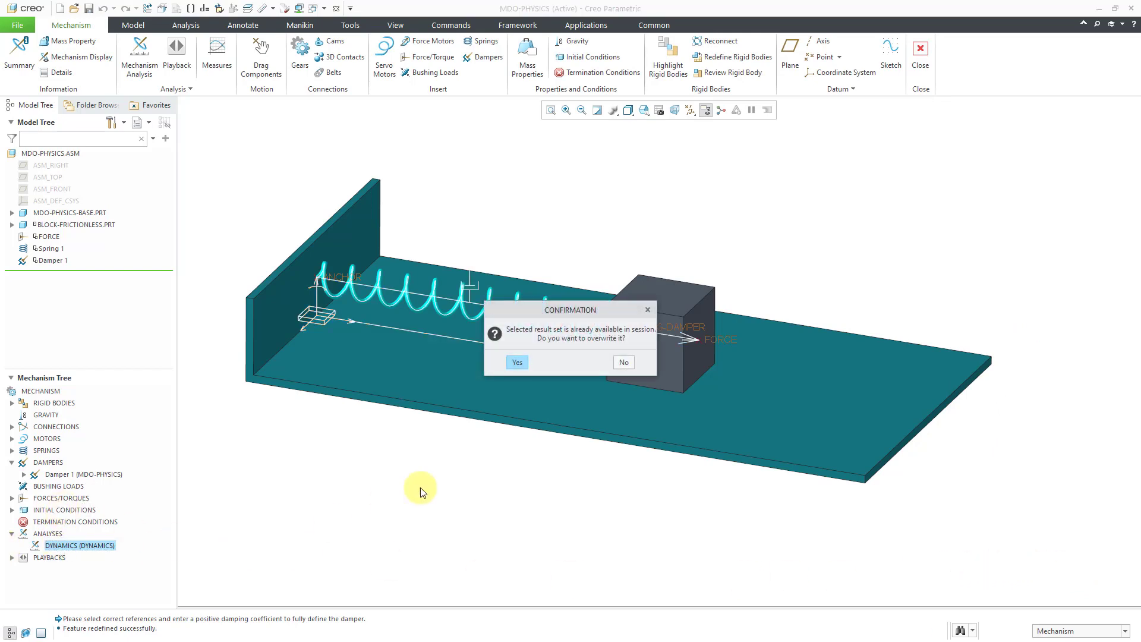
pyautogui.click(518, 363)
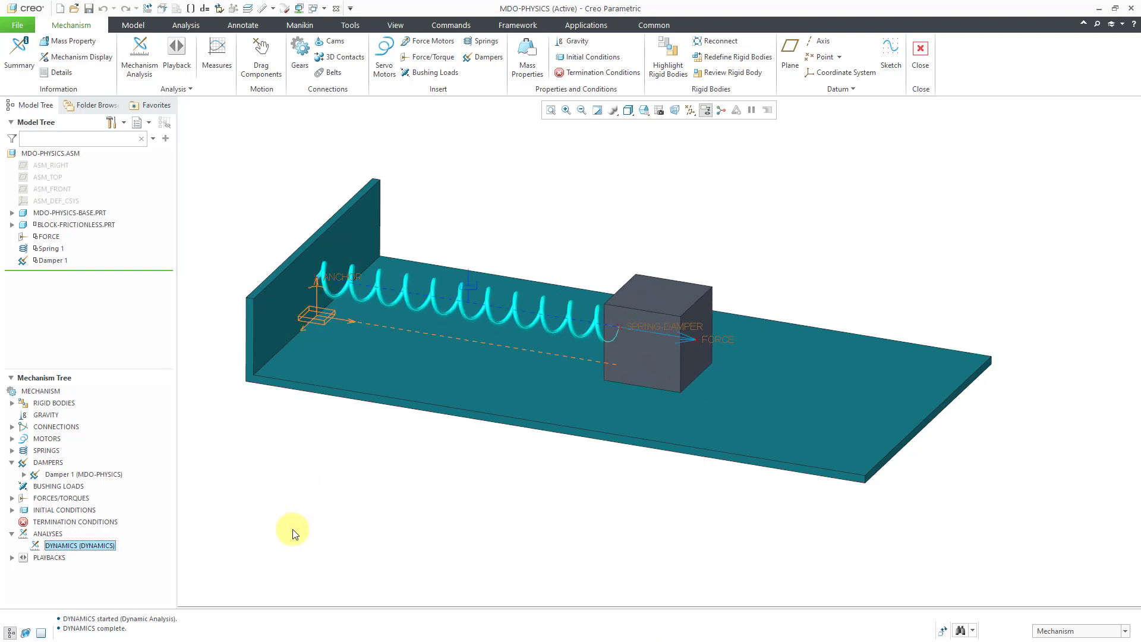
# Play the saved DYNAMICS playback forward in Animate to watch the block's damped spring oscillation
pyautogui.click(12, 558)
pyautogui.click(58, 570)
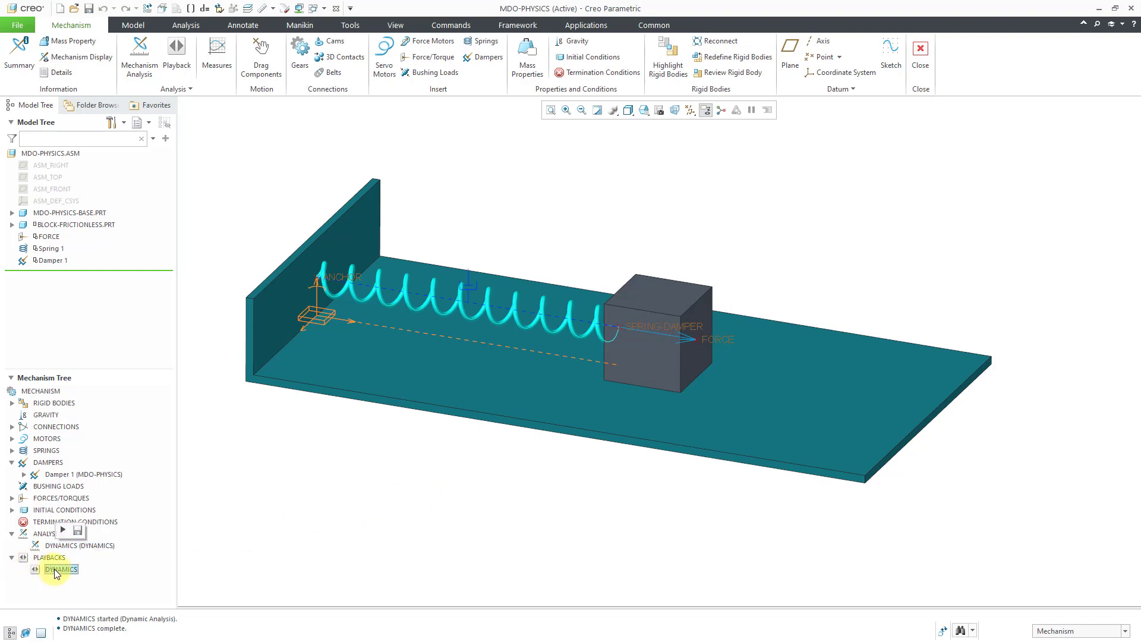
pyautogui.click(63, 530)
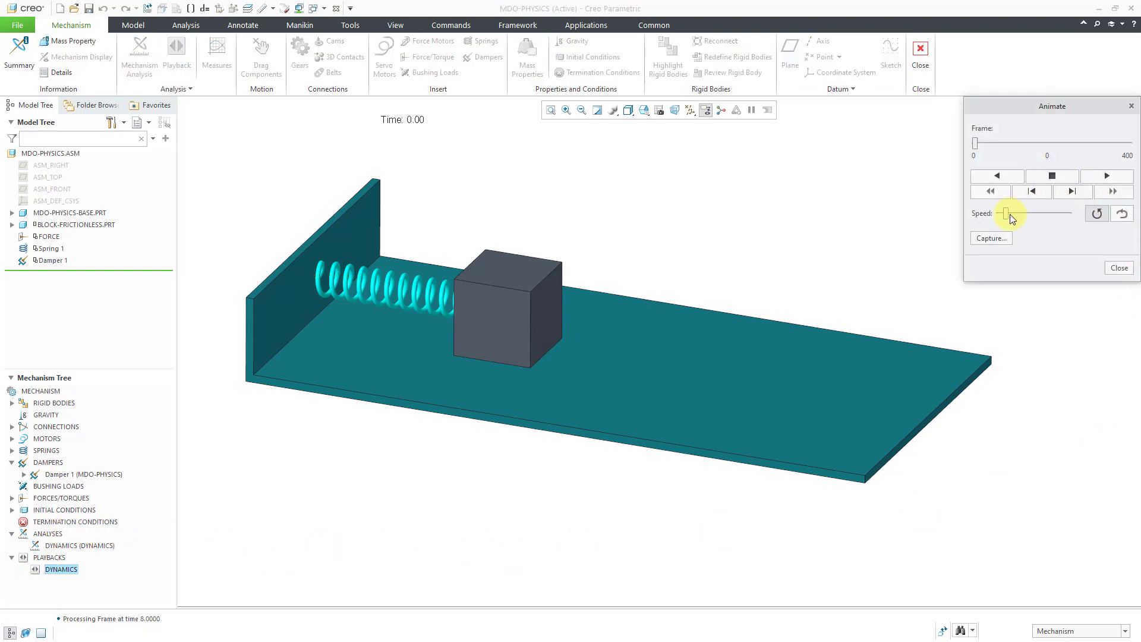
pyautogui.click(1101, 176)
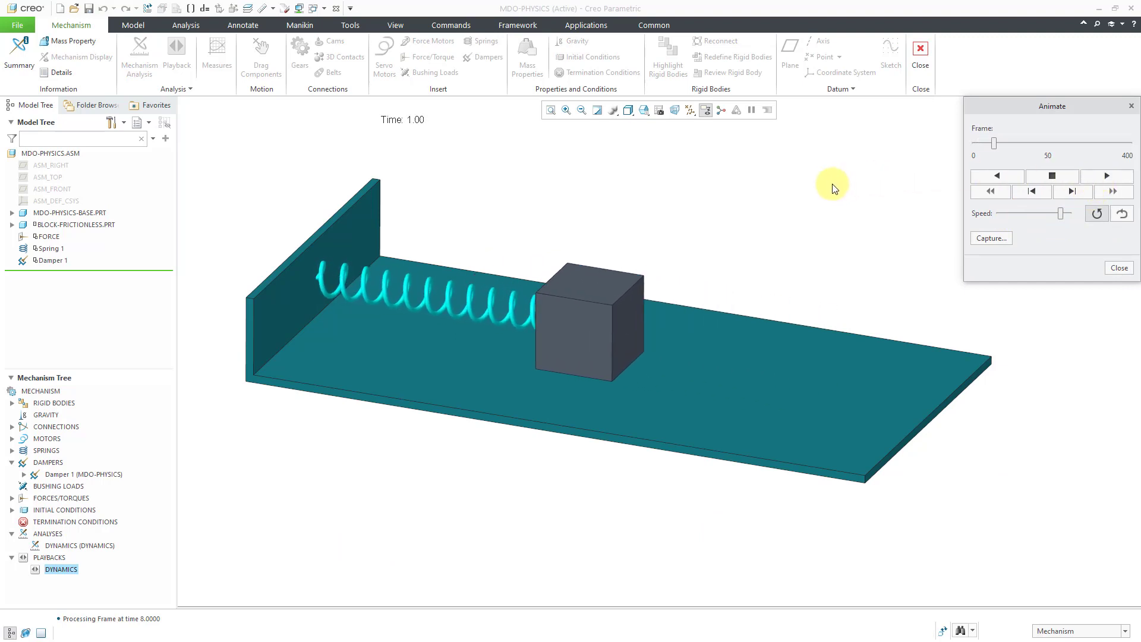